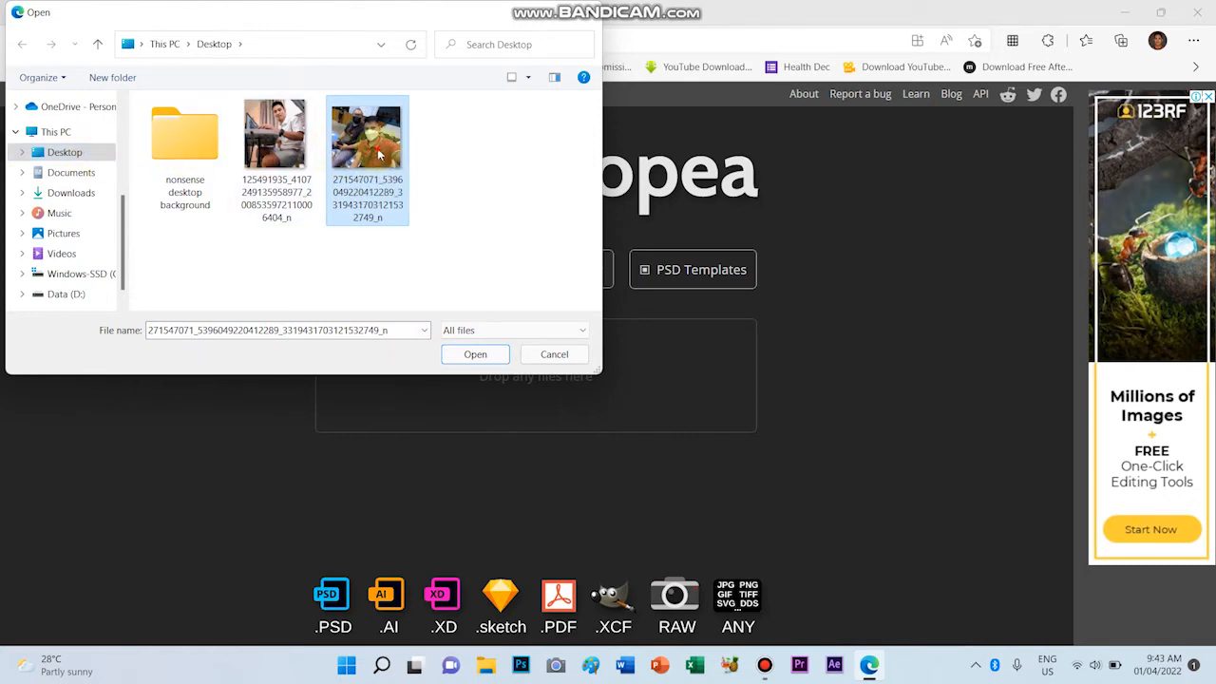
left_click(469, 355)
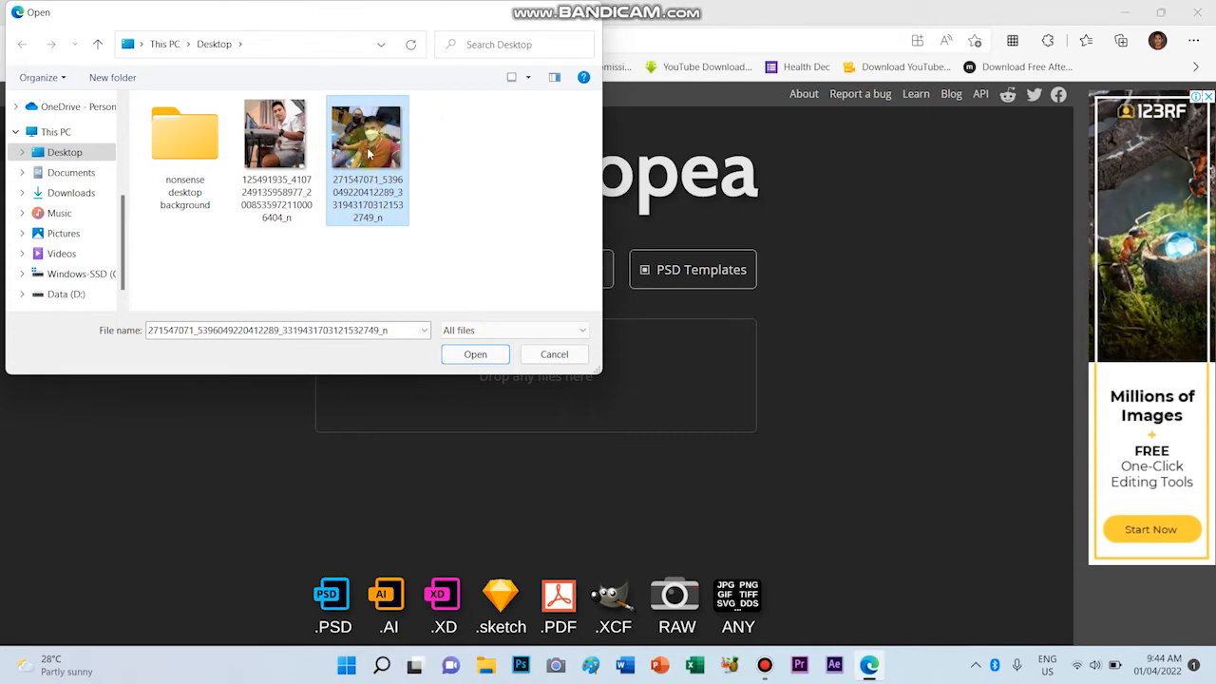
left_click(472, 355)
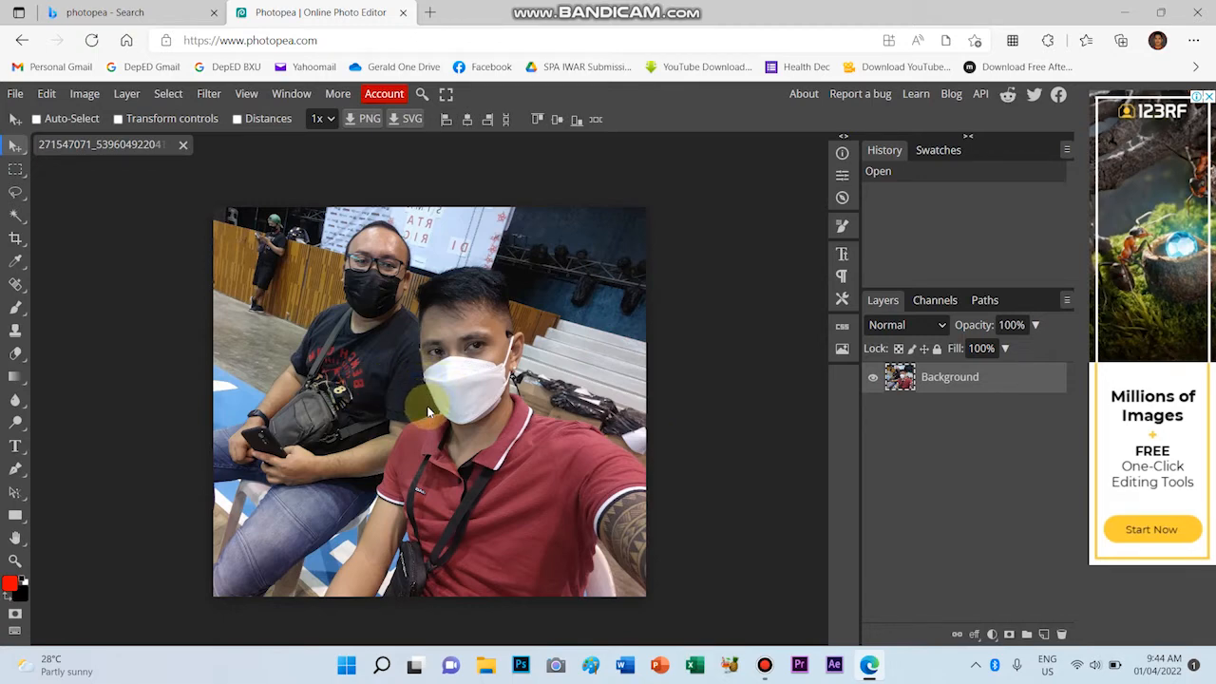
Examine the opened photo of the two masked men by zooming in and out and panning sideways
scroll(447, 418, "up", 2)
scroll(451, 418, "down", 2)
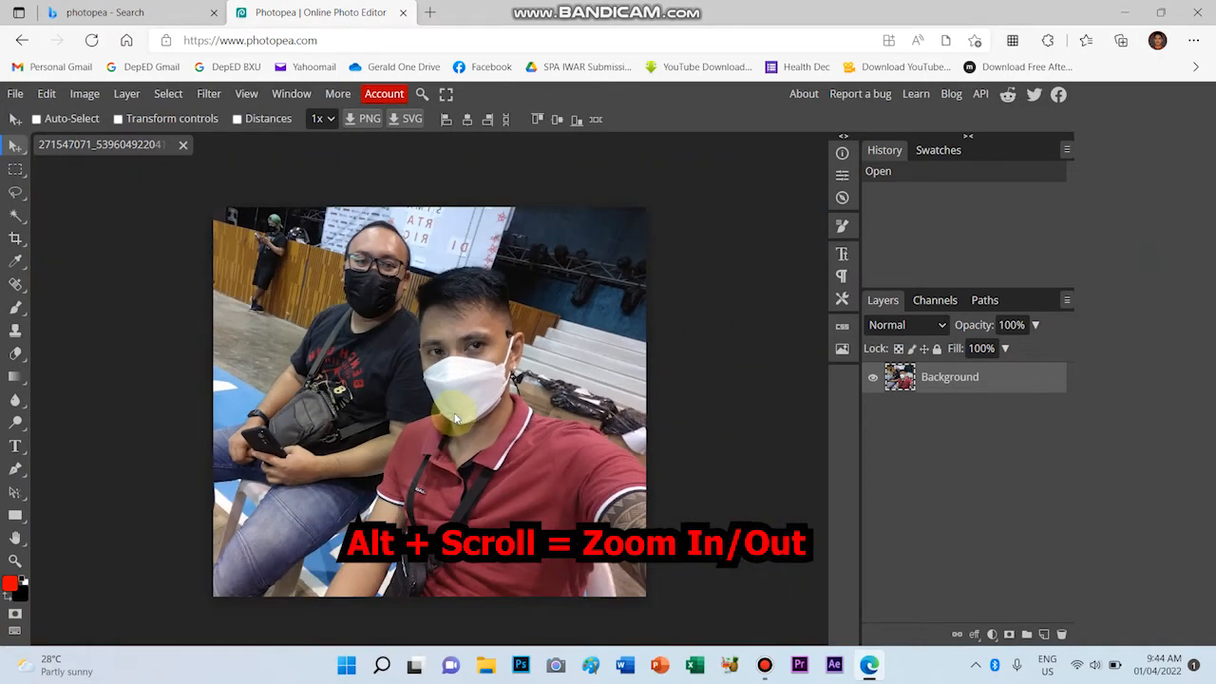
key("ctrl")
scroll(454, 417, "left", 5)
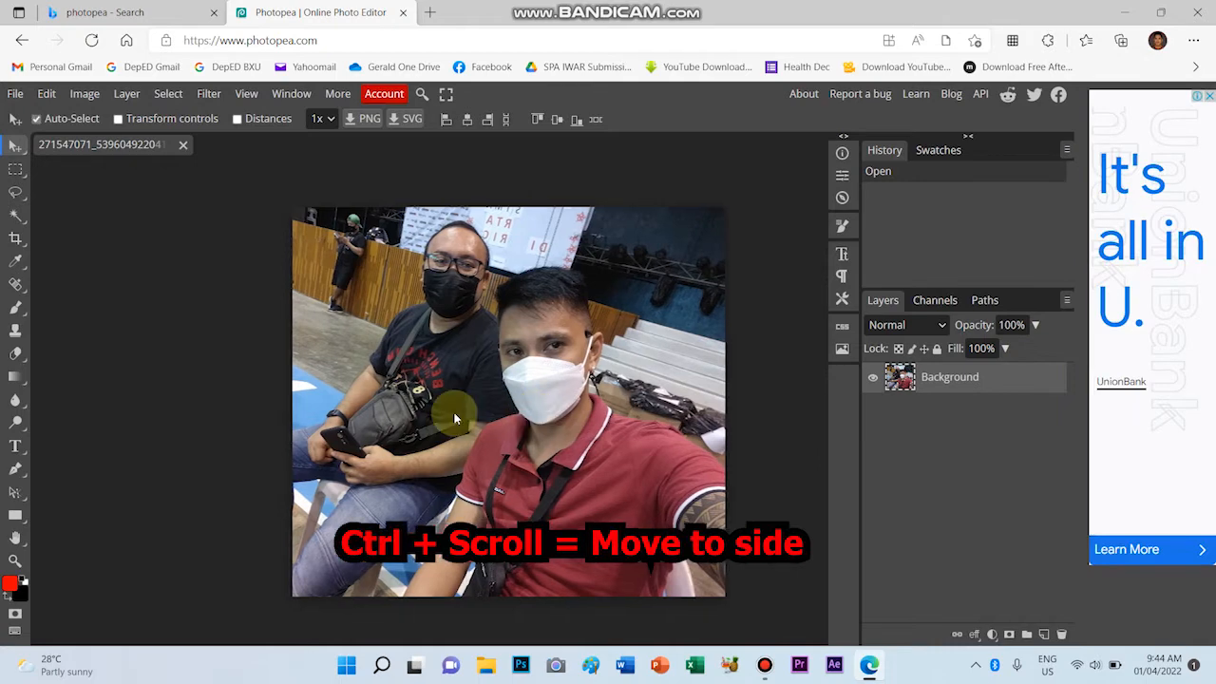
scroll(454, 417, "right", 3)
scroll(453, 417, "right", 2)
scroll(454, 416, "left", 6)
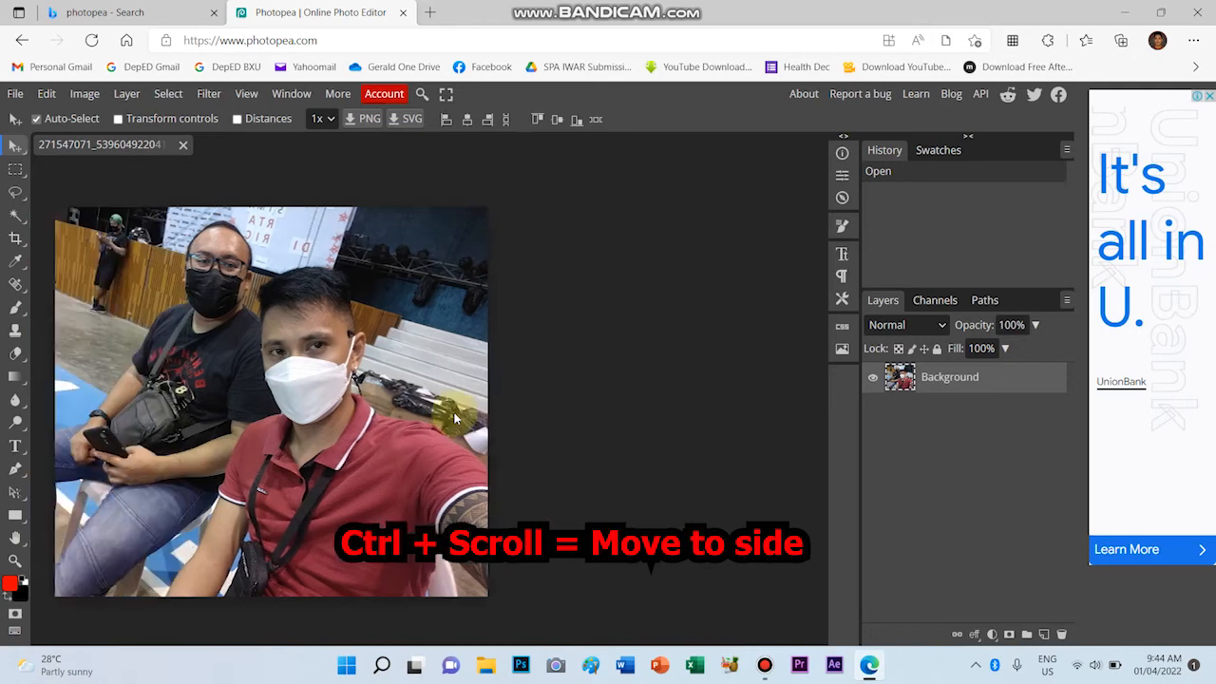
scroll(454, 412, "left", 1)
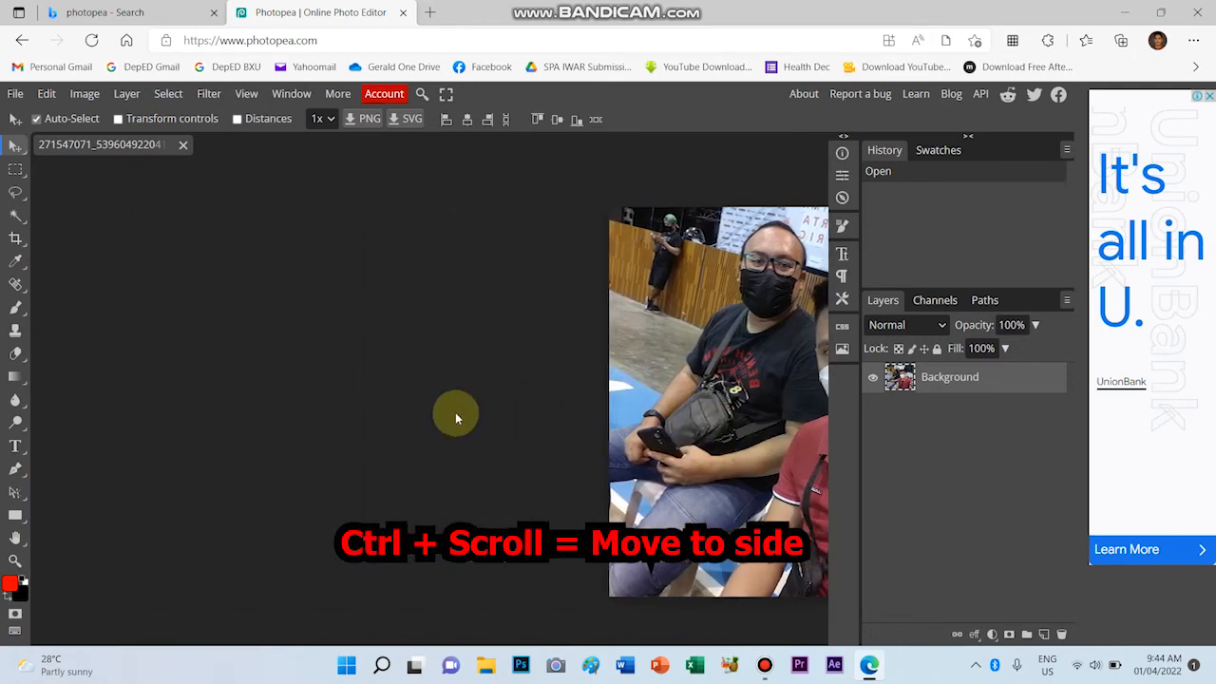
scroll(455, 412, "right", 5)
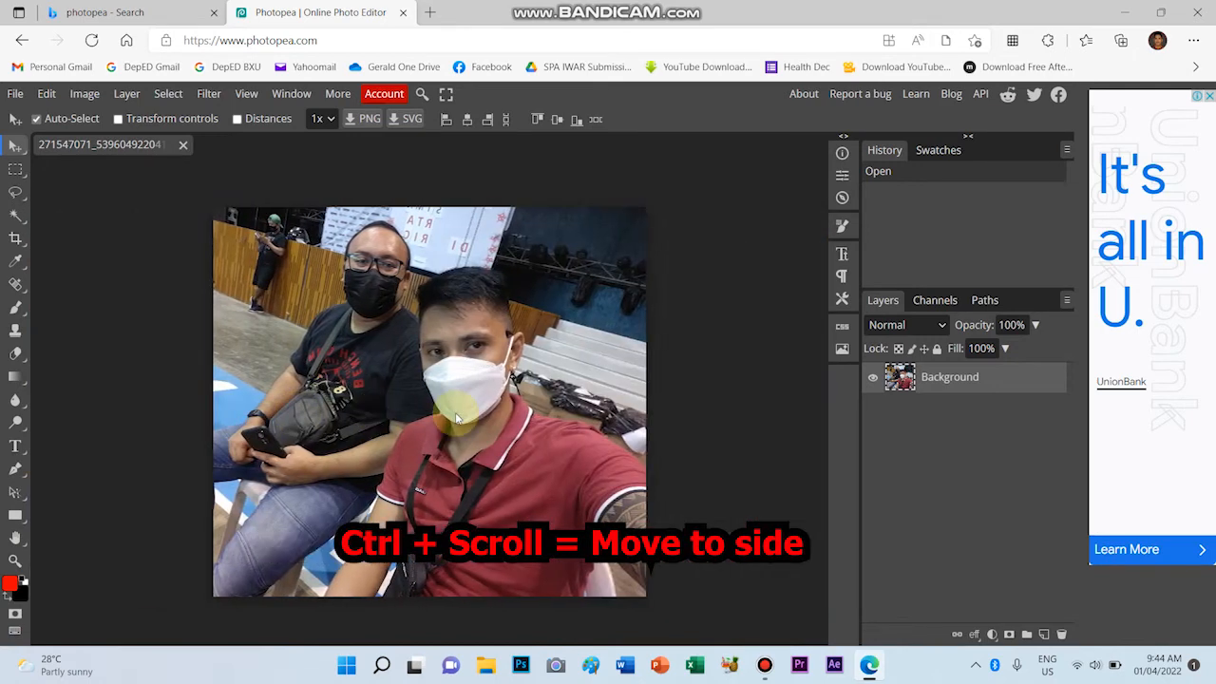
scroll(454, 415, "right", 2)
scroll(455, 415, "left", 2)
scroll(455, 415, "up", 5)
scroll(455, 415, "down", 5)
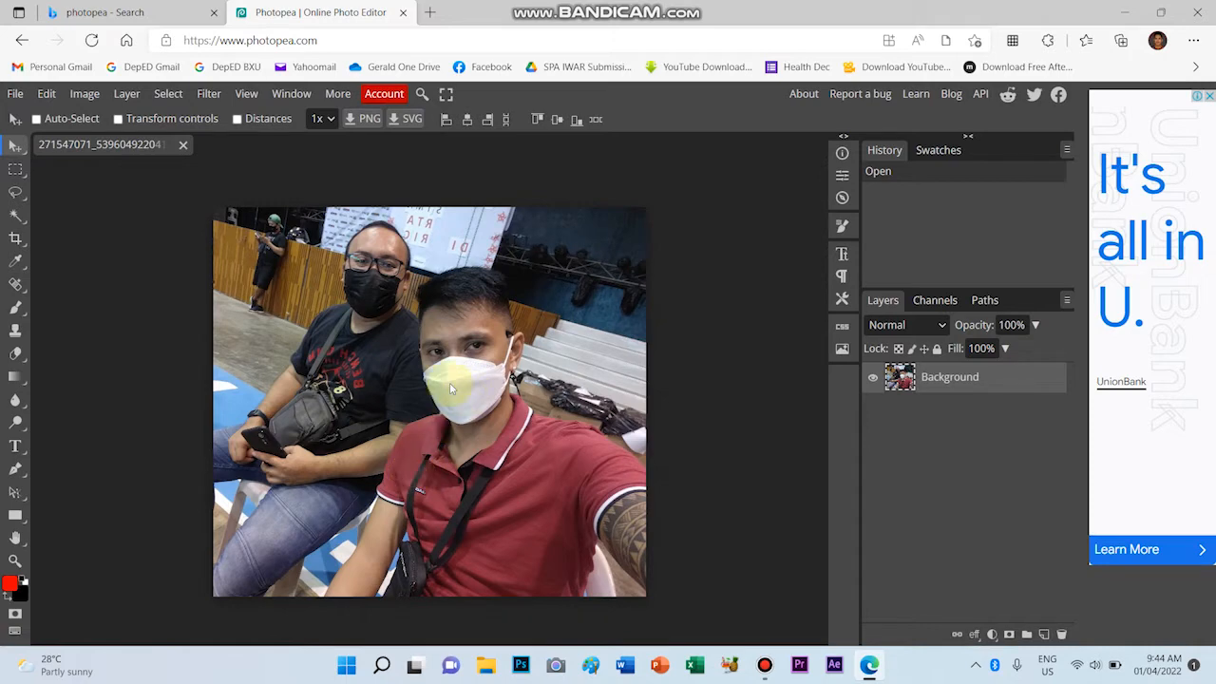
Try the Quick Selection tool on the men in the photo and clear the selection
right_click(16, 216)
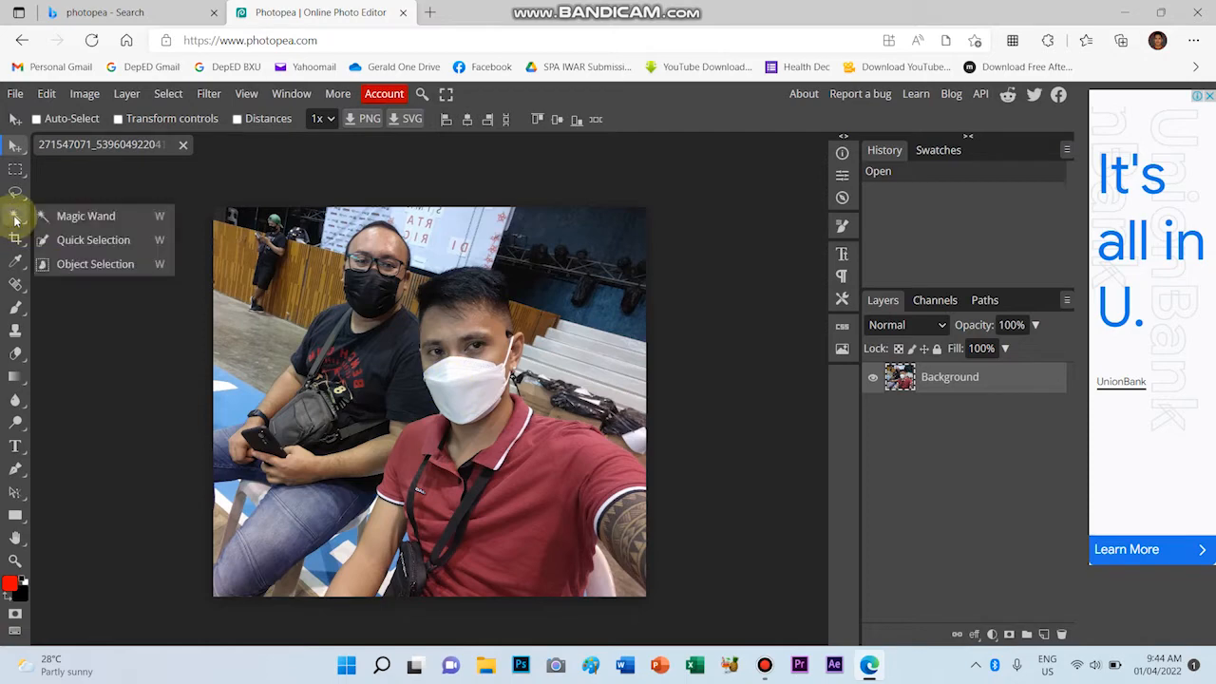
left_click(89, 239)
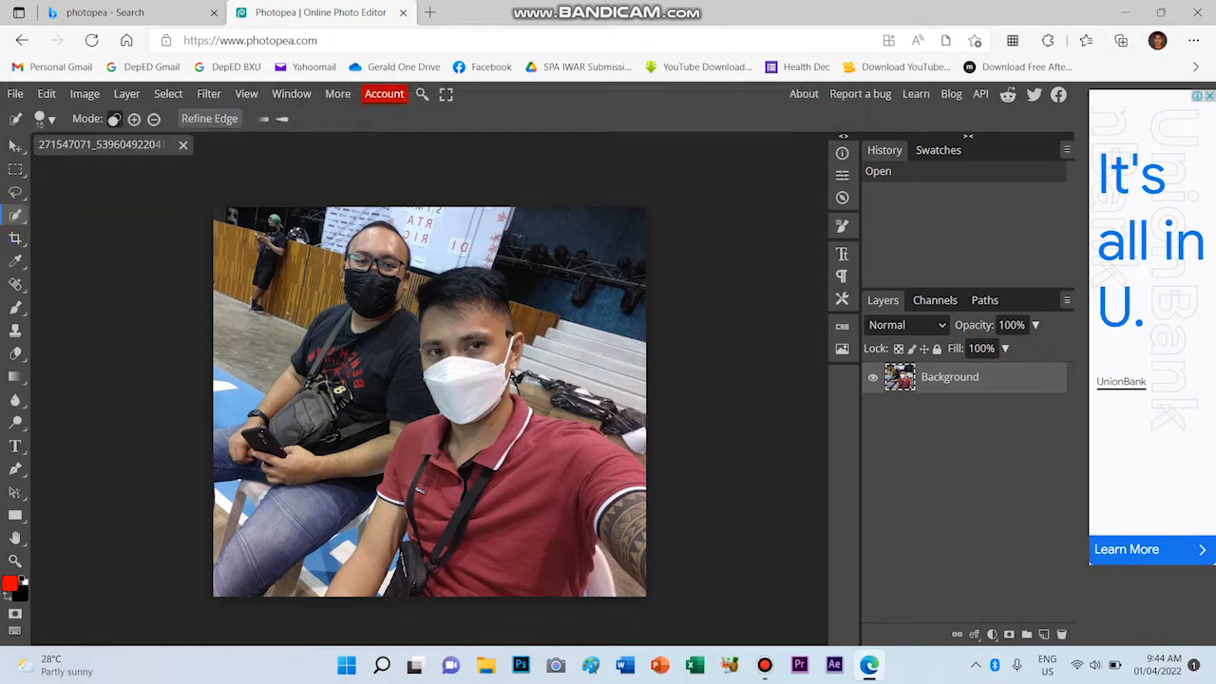
left_click(371, 361)
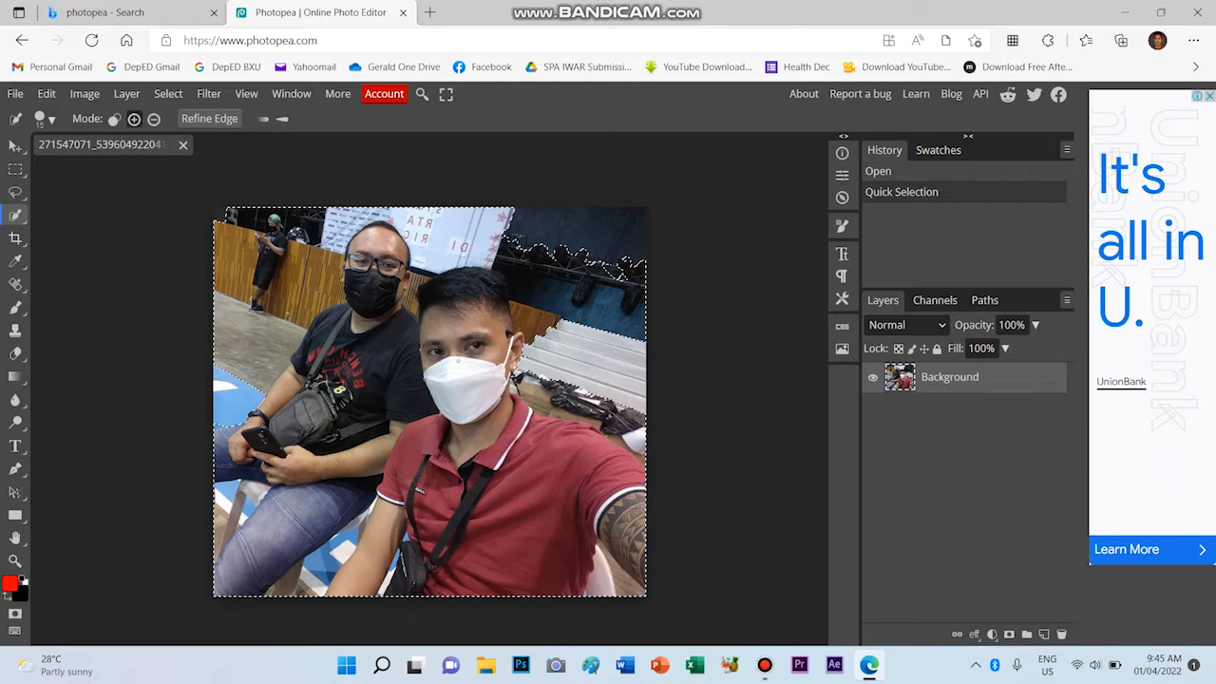
key("ctrl+d")
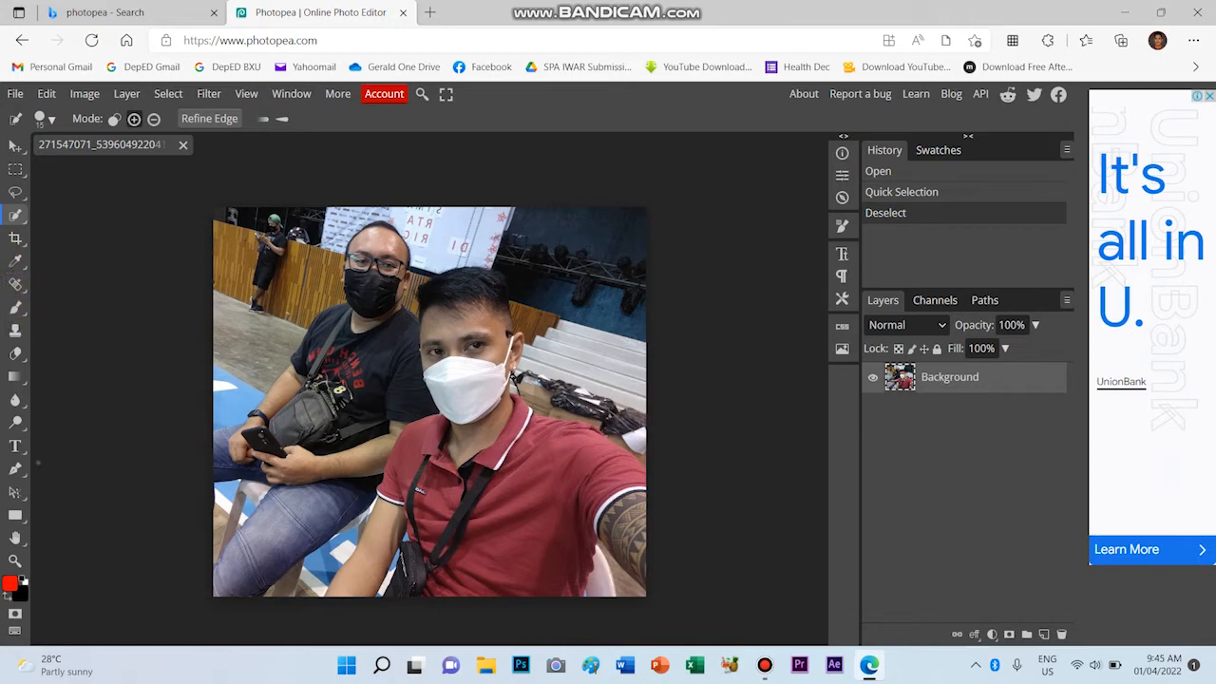
Set the Pen tool to Path mode and bring the red-shirted man's forearm at the photo's lower edge into close view
left_click(16, 469)
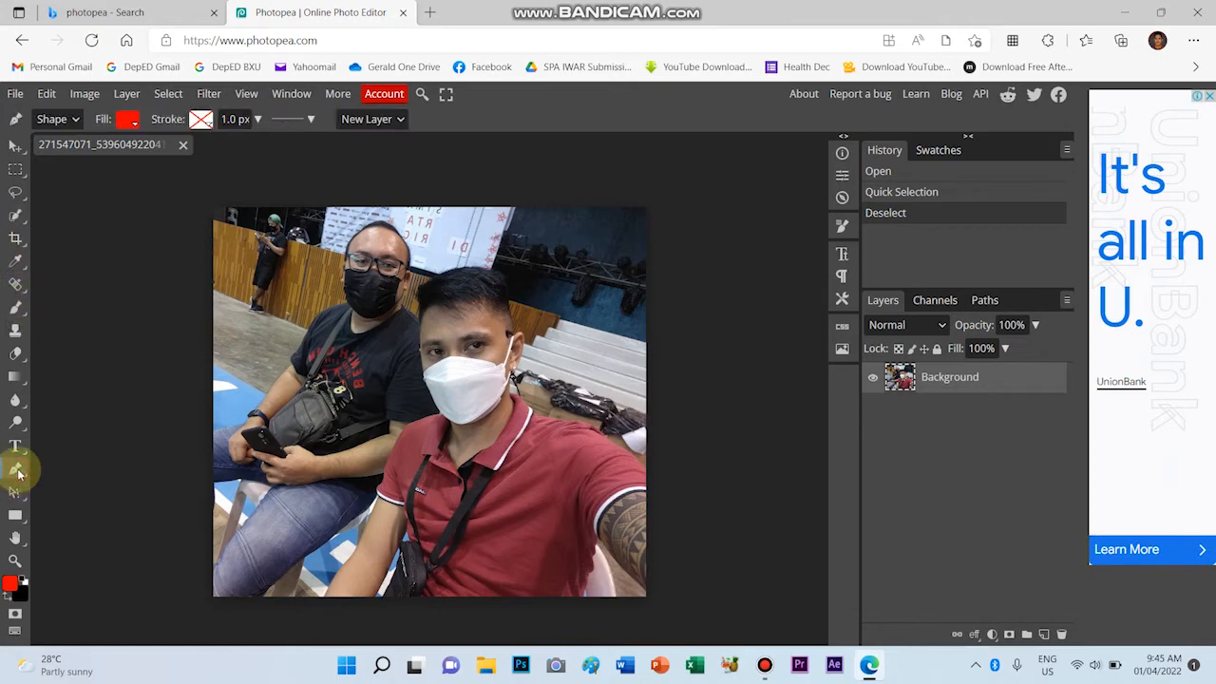
scroll(354, 579, "up", 2)
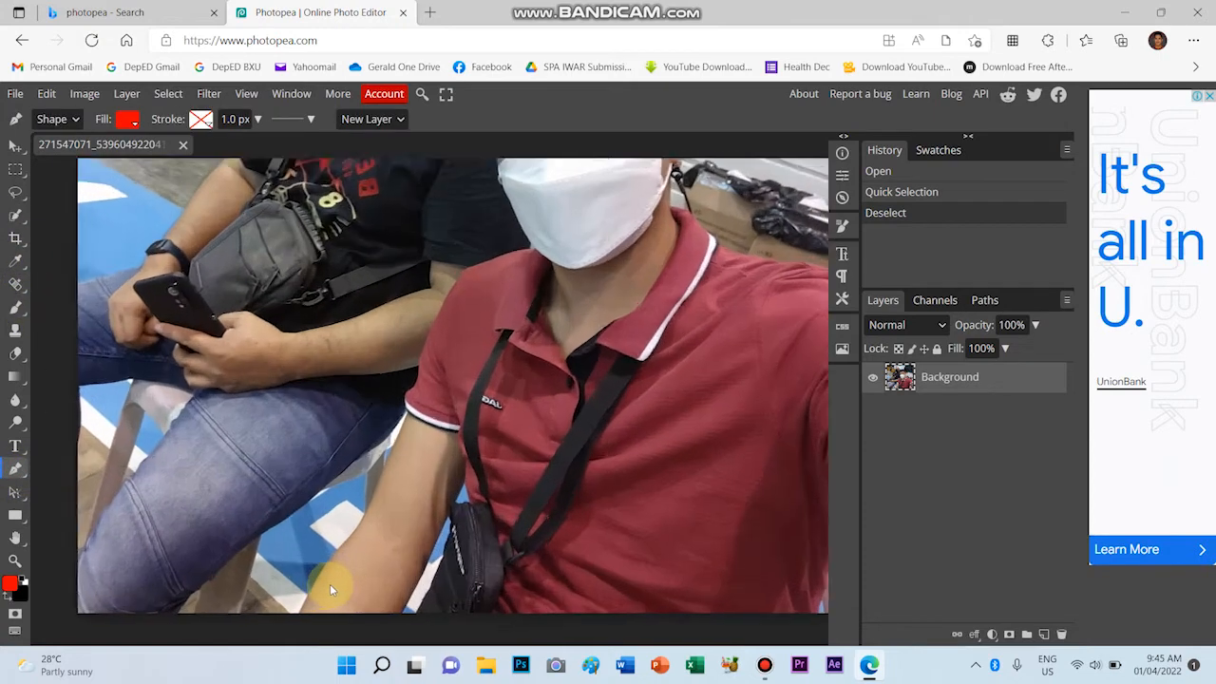
scroll(329, 583, "up", 3)
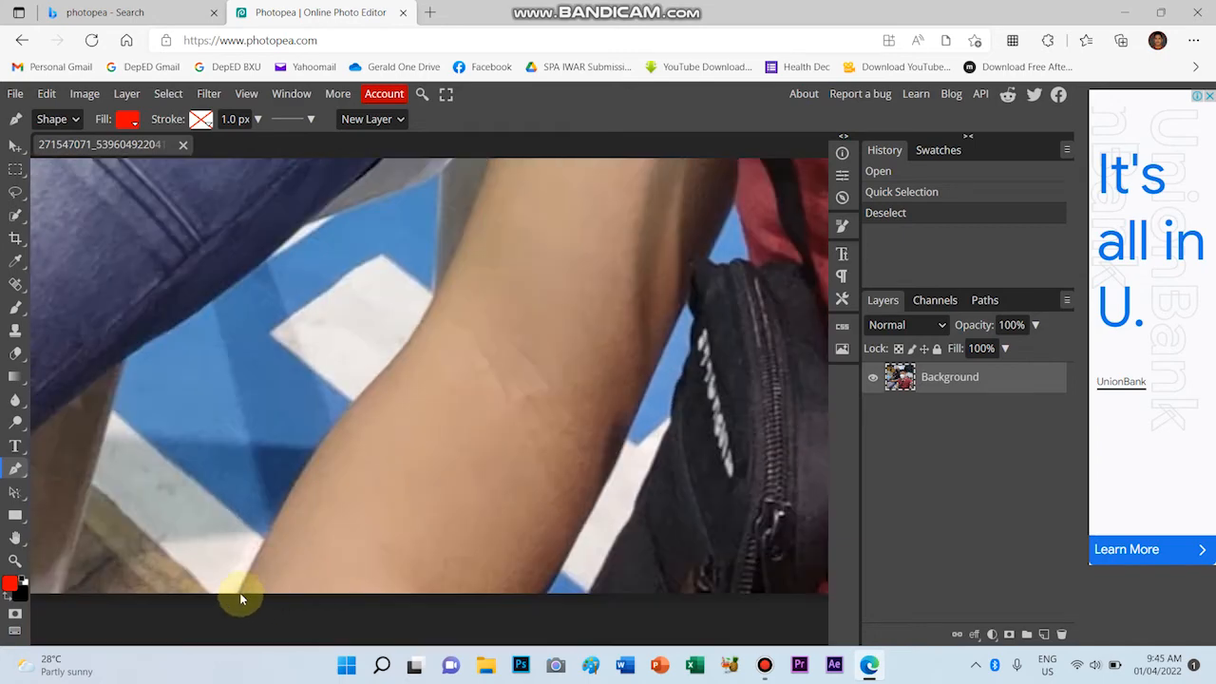
left_click(237, 592)
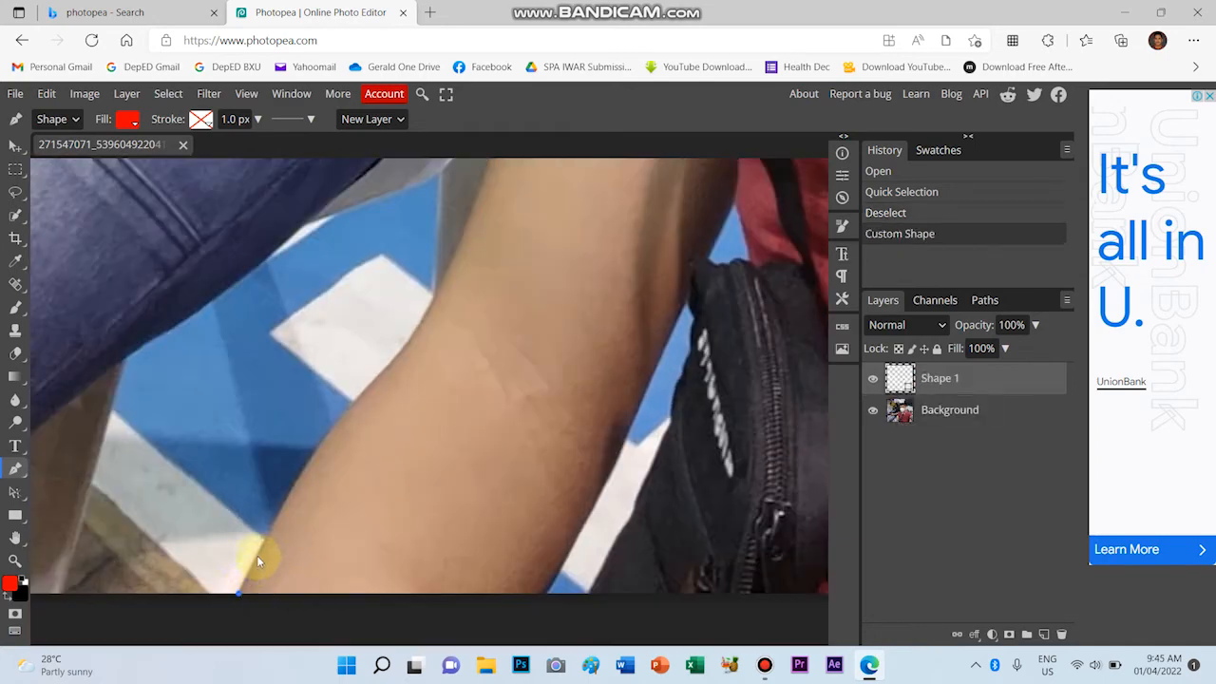
key("ctrl+z")
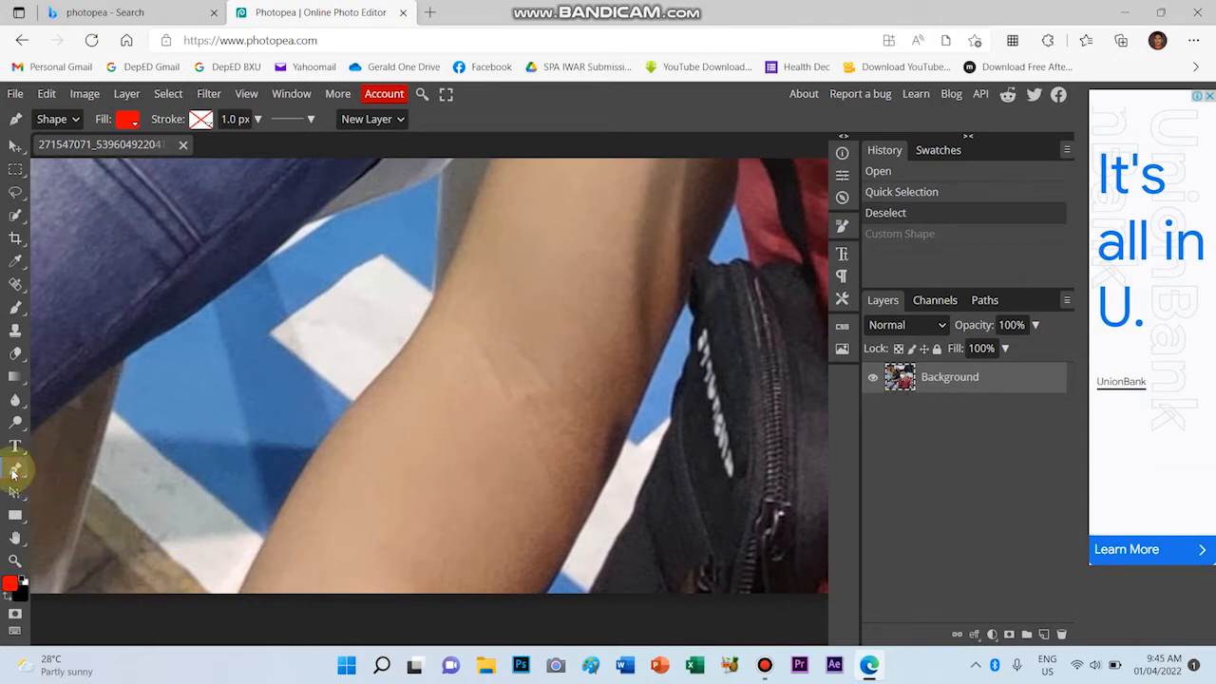
left_click(72, 121)
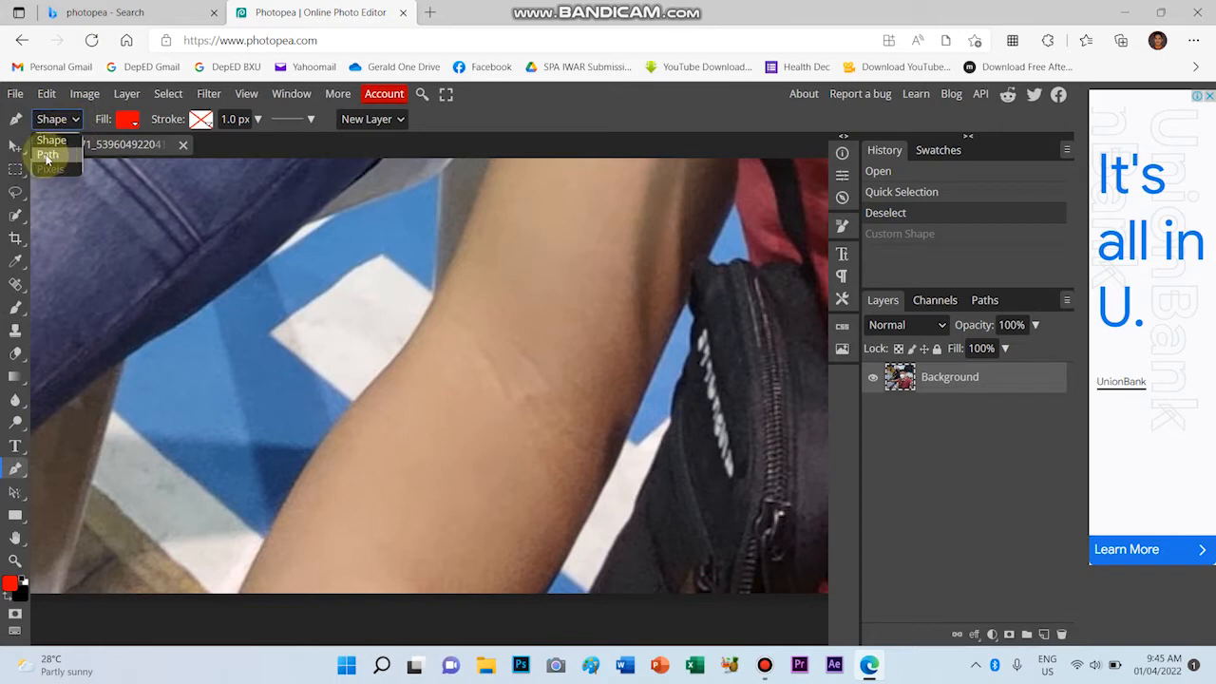
left_click(46, 155)
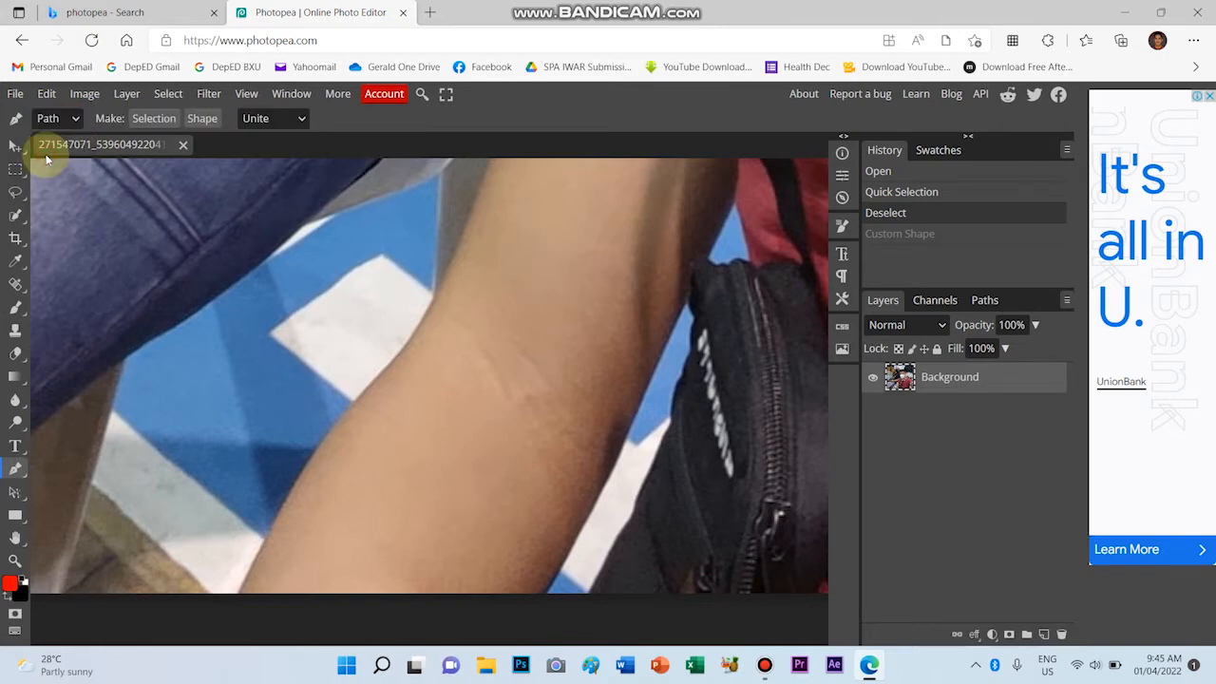
left_click(154, 121)
left_click(185, 291)
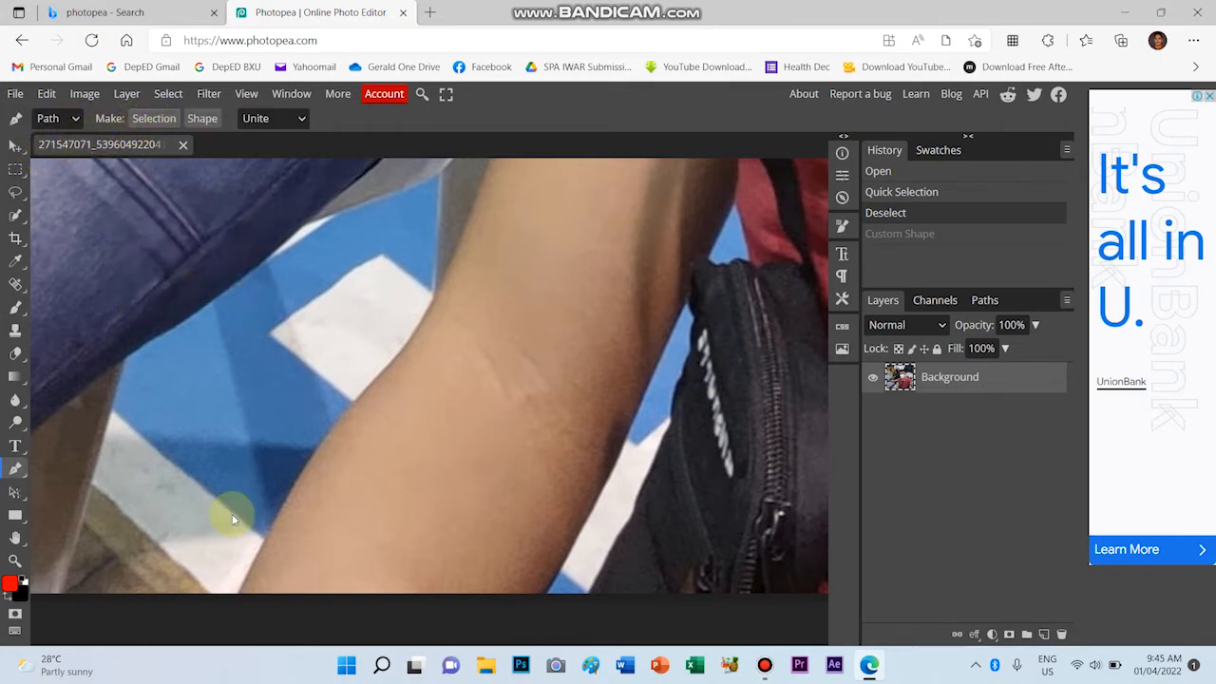
left_click(236, 591)
left_click_drag(262, 541, 277, 519)
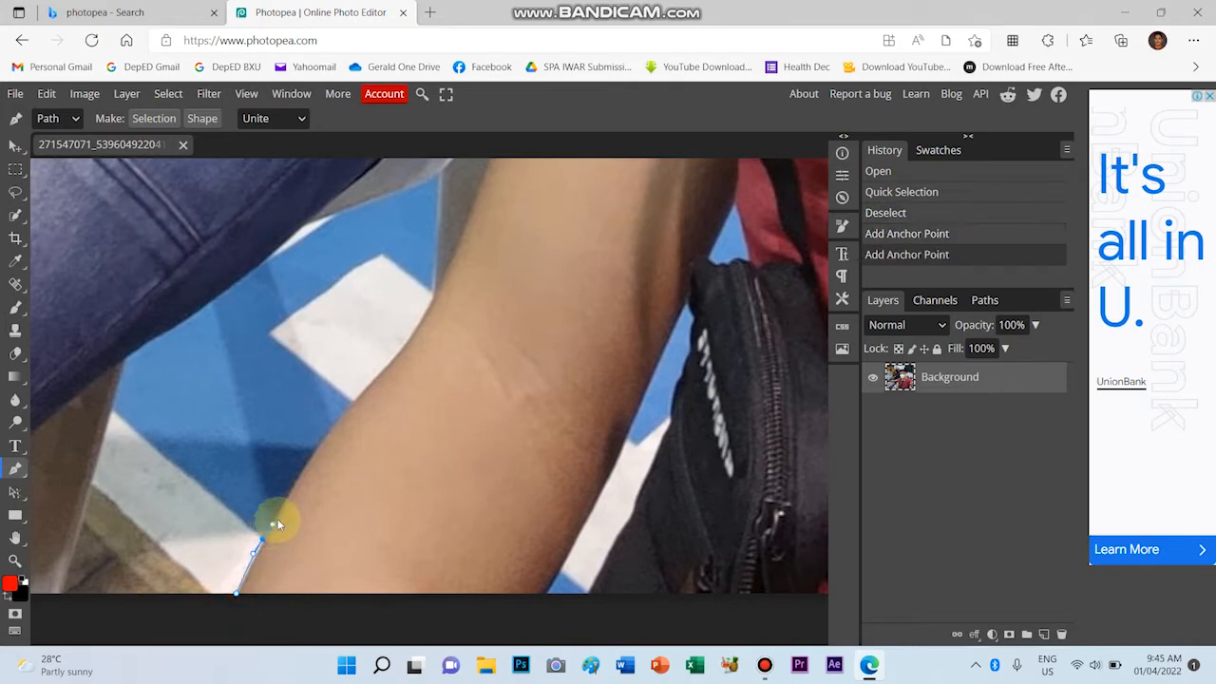
key("ctrl+z")
key("ctrl+z")
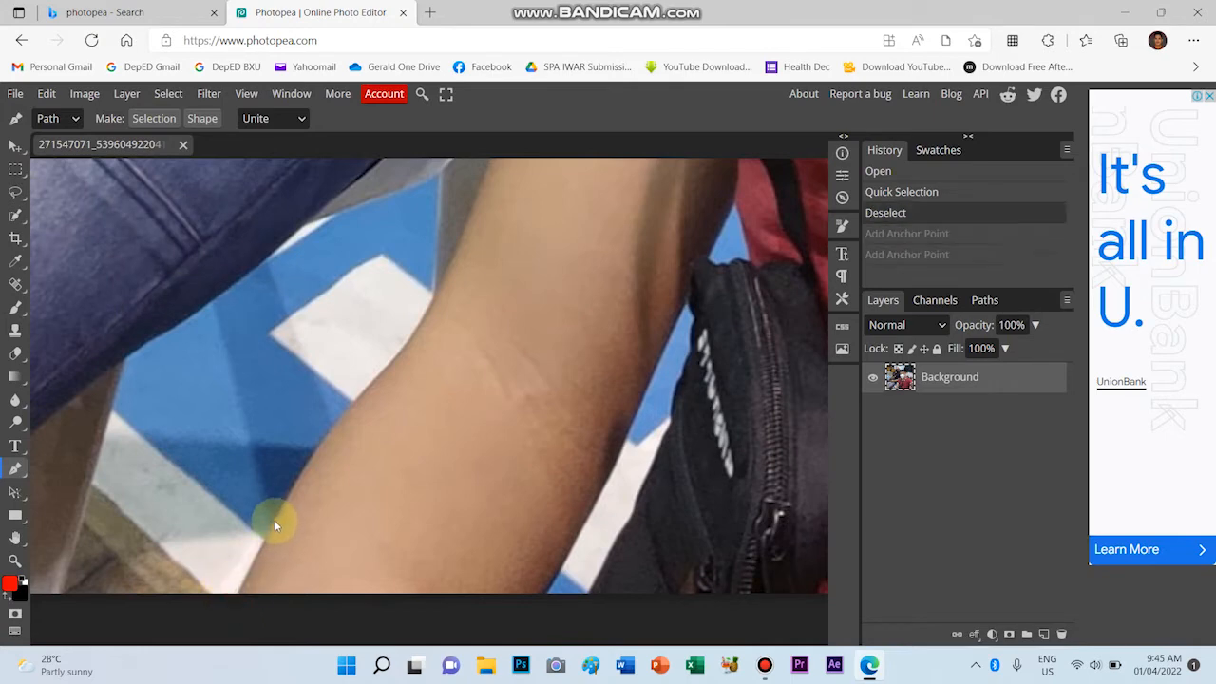
Start a pen path at the photo's lower edge and trace the outer edge of the red-shirted man's forearm up to the elbow
left_click(236, 594)
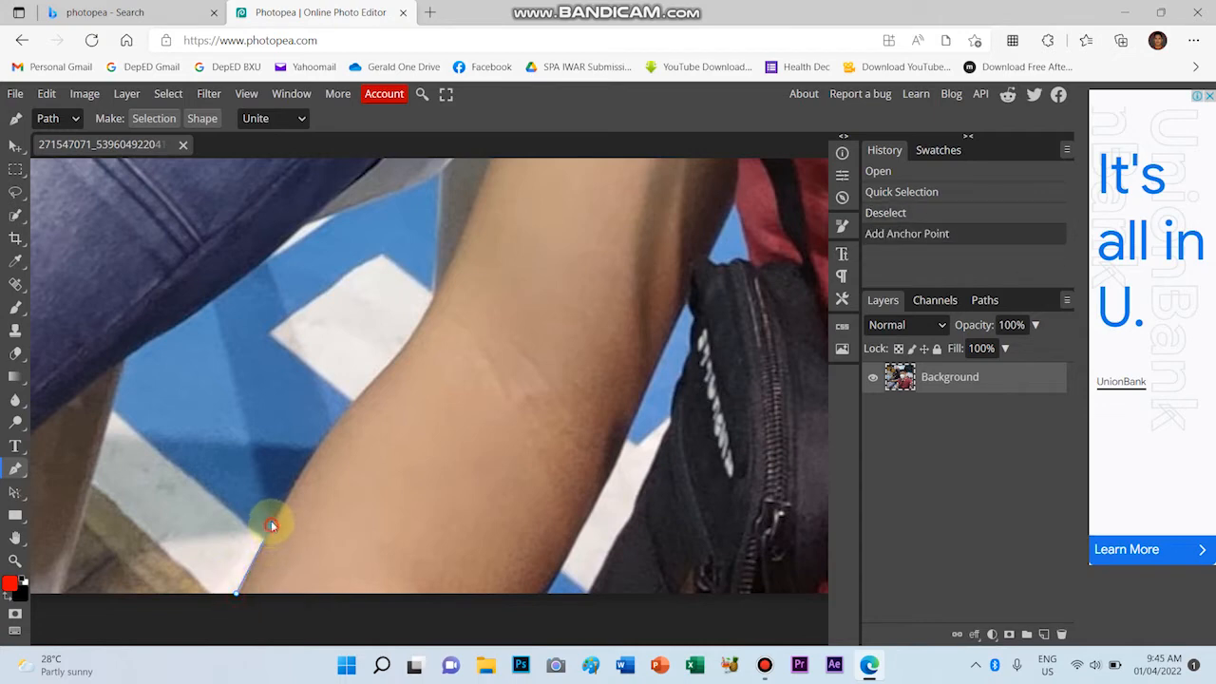
left_click_drag(279, 511, 295, 496)
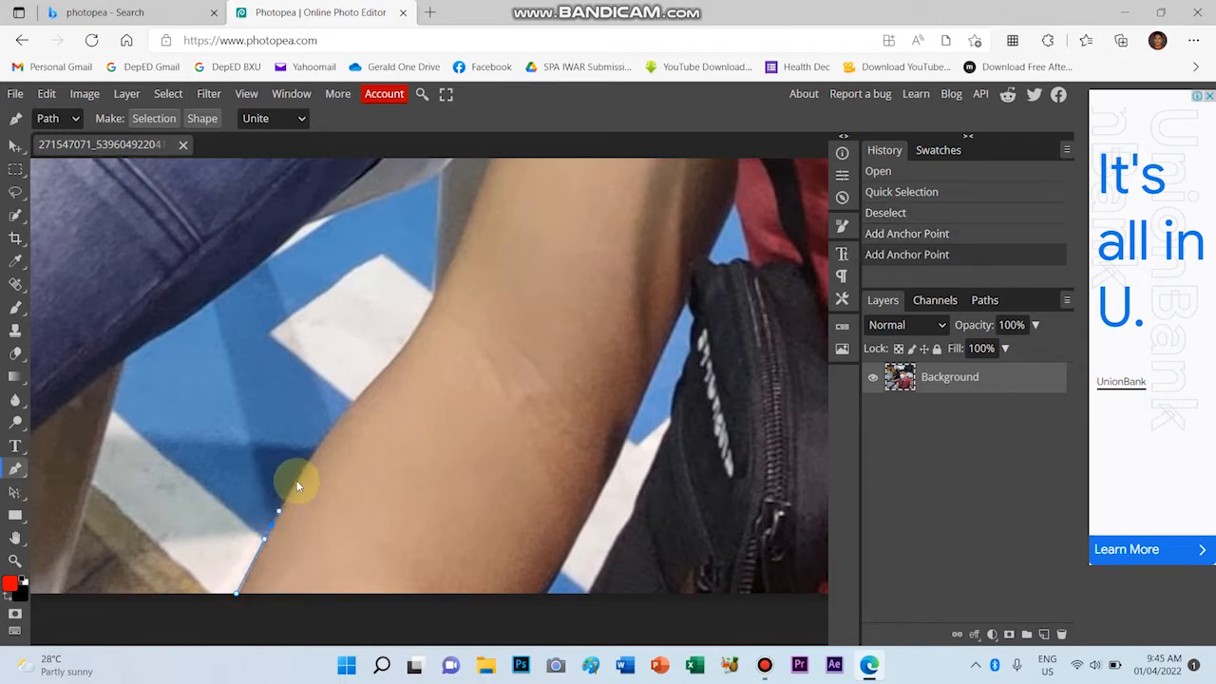
left_click(302, 473)
left_click(305, 461)
left_click_drag(359, 392, 368, 383)
key("ctrl+z")
left_click(400, 353)
left_click(412, 337)
left_click(427, 308)
left_click(432, 297)
left_click(436, 287)
Continue the pen path along the outer edge of the upper arm to the white-striped sleeve hem
scroll(437, 287, "up", 1)
left_click(485, 247)
key("ctrl+z")
left_click(445, 344)
left_click(457, 323)
left_click(474, 286)
left_click(482, 263)
scroll(483, 263, "up", 2)
left_click(514, 342)
left_click(522, 319)
left_click(533, 300)
scroll(561, 240, "up", 2)
left_click(561, 383)
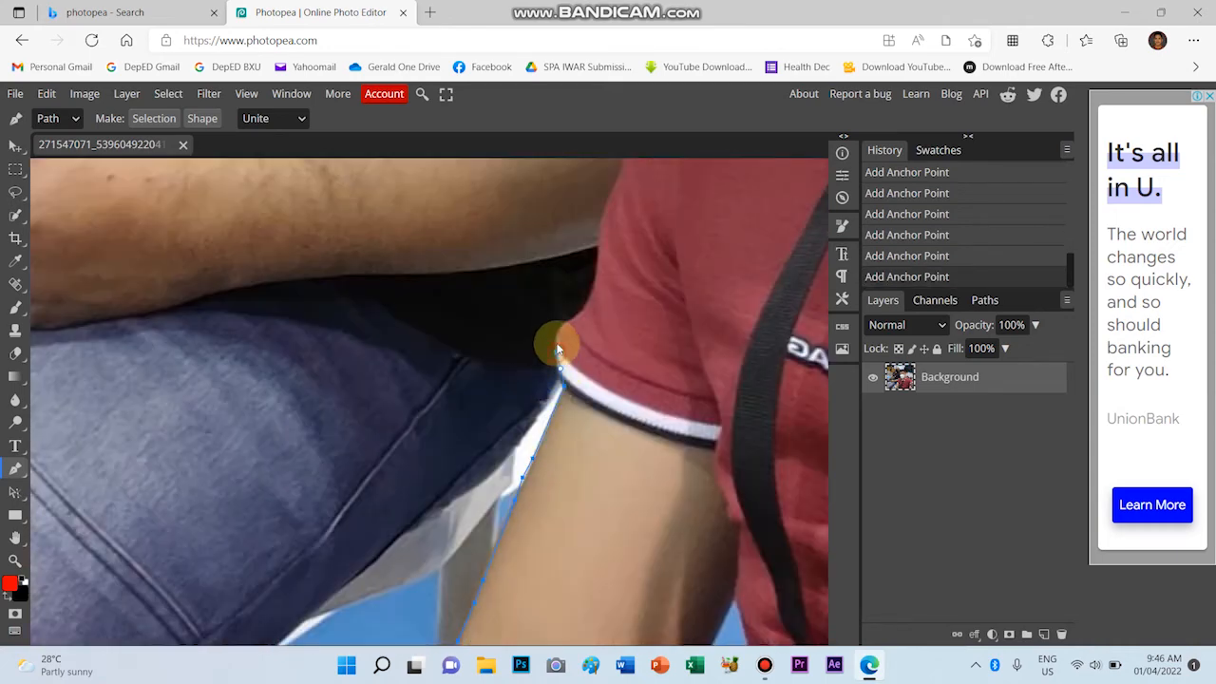
Continue the pen path around the red shirt's sleeve and up onto the shoulder
left_click(577, 315)
scroll(599, 340, "up", 1)
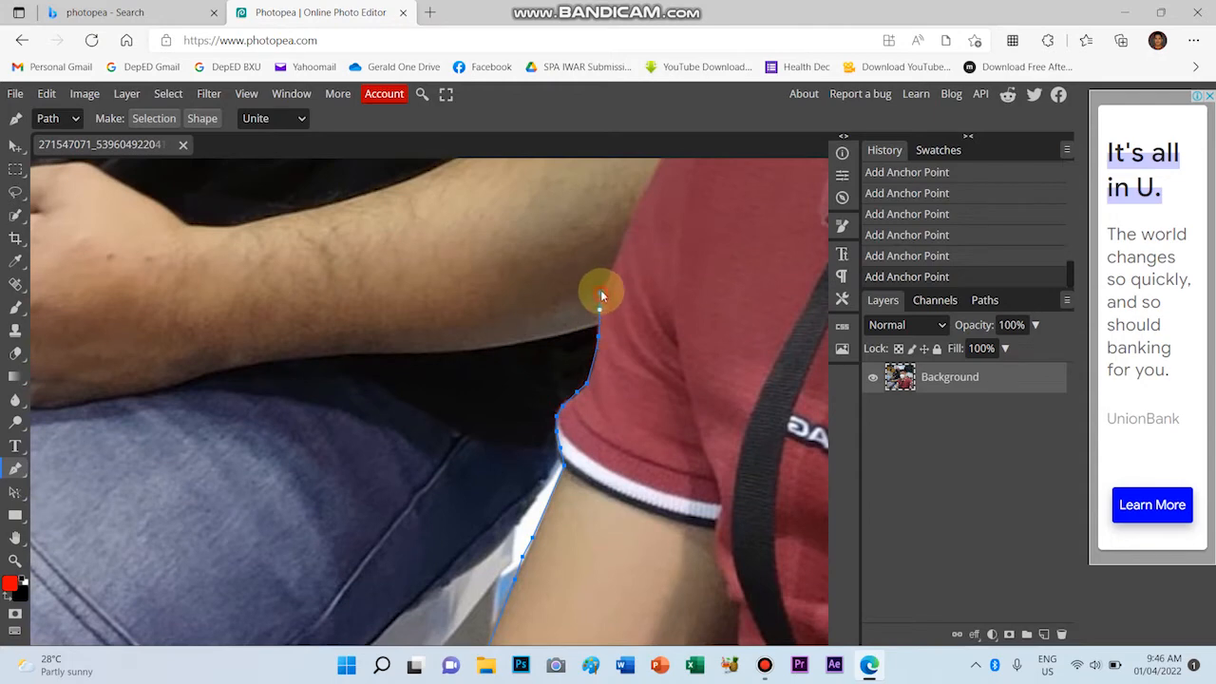
scroll(652, 271, "up", 1)
left_click(656, 243)
scroll(654, 244, "up", 2)
left_click(723, 295)
left_click(730, 279)
left_click(744, 269)
left_click(769, 260)
left_click(798, 249)
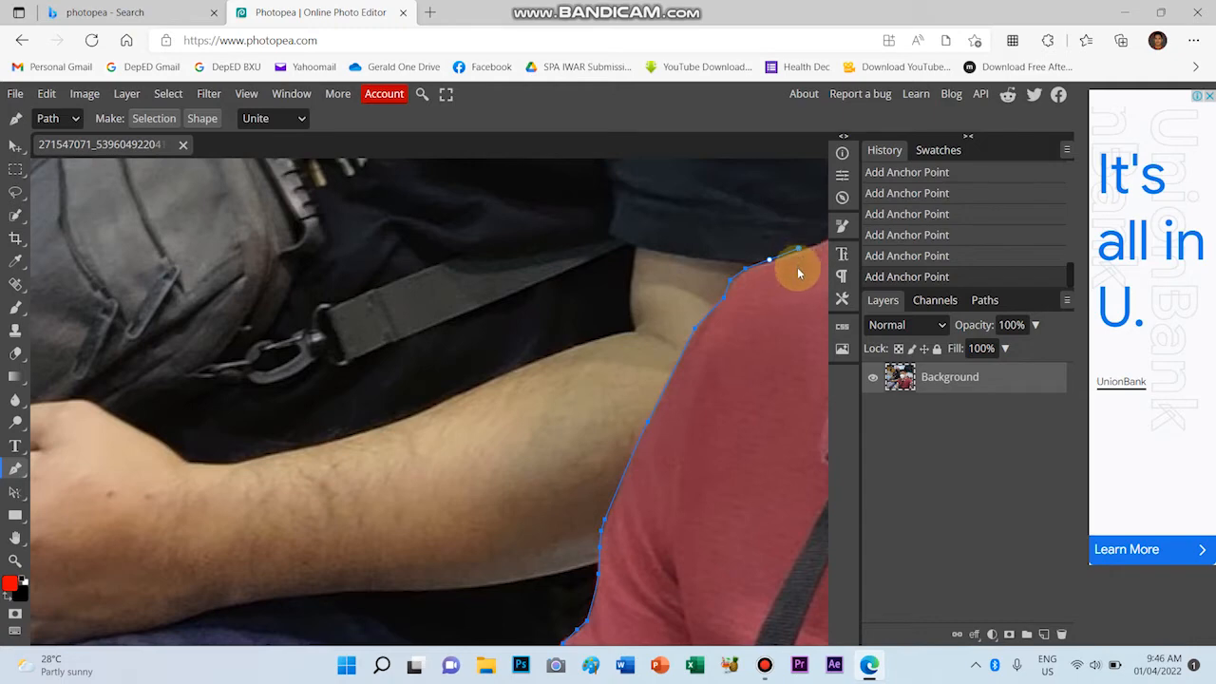
Extend the pen path over the shoulder to the collar and up the lower edge of the white mask
scroll(792, 269, "right", 3)
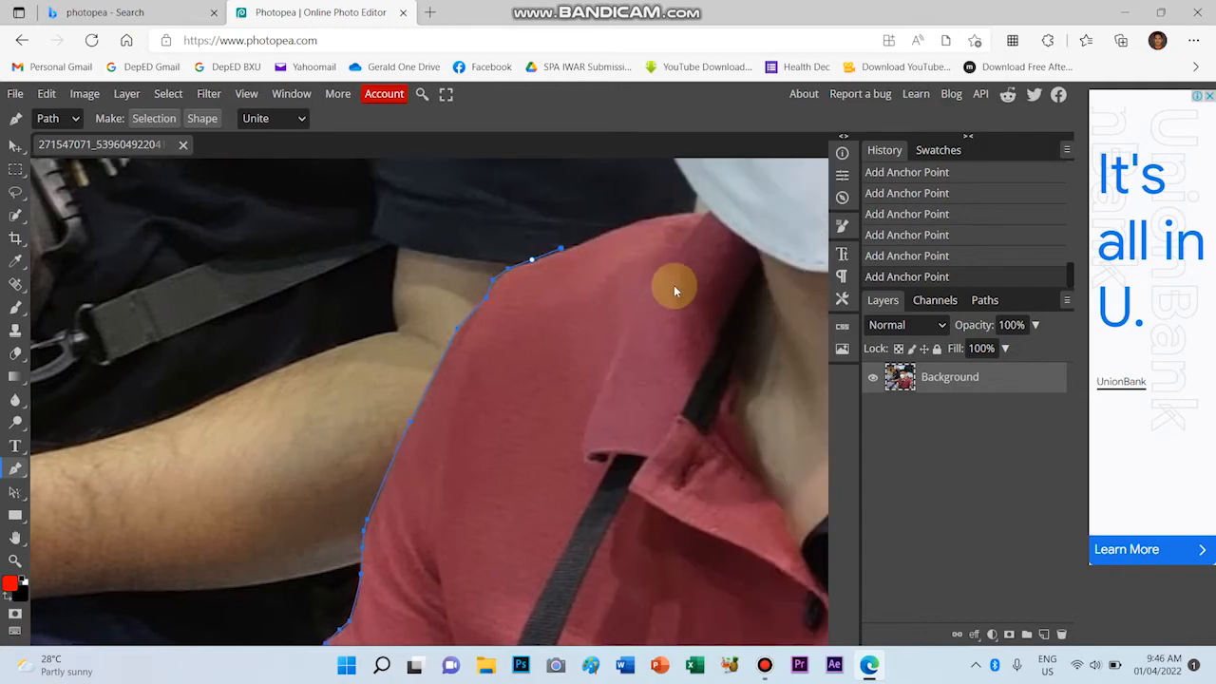
scroll(627, 284, "right", 3)
scroll(622, 285, "up", 1)
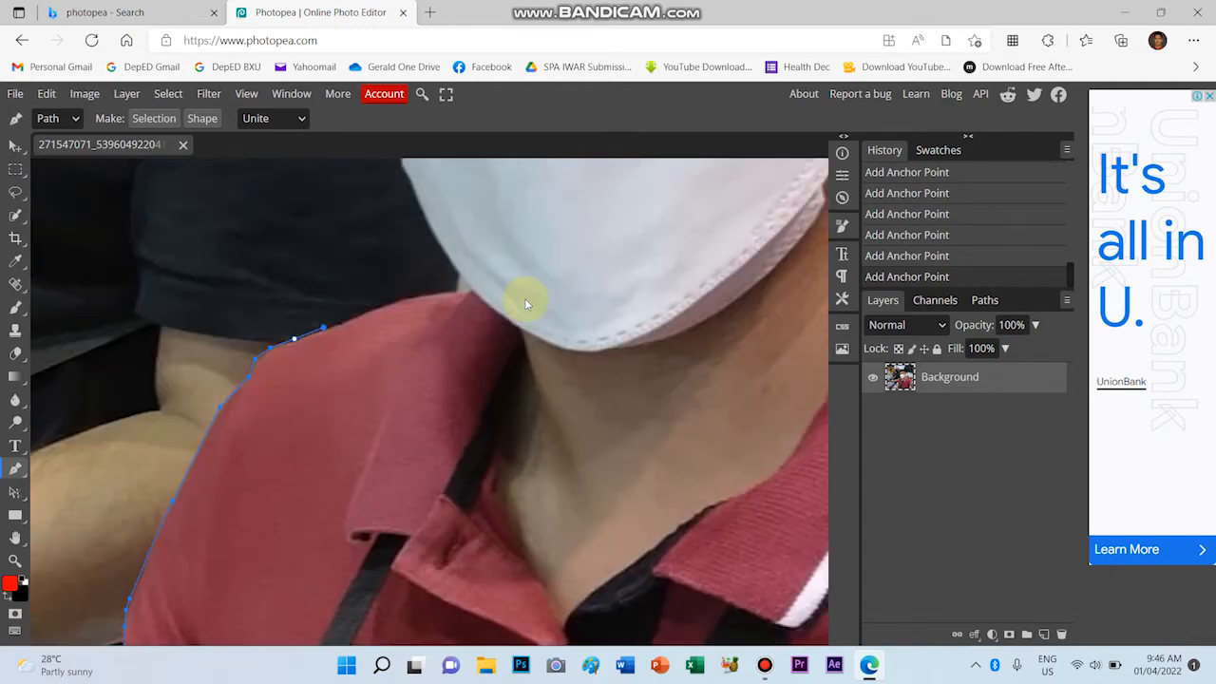
scroll(525, 298, "up", 2)
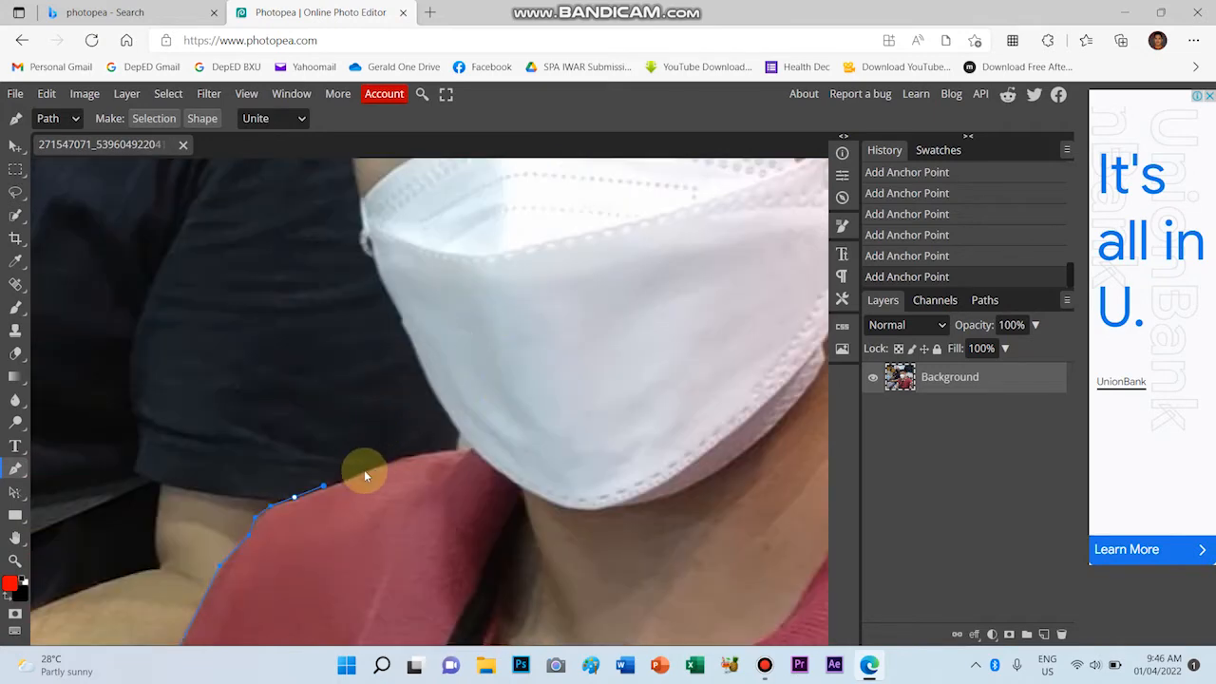
left_click_drag(383, 464, 402, 460)
left_click(402, 458)
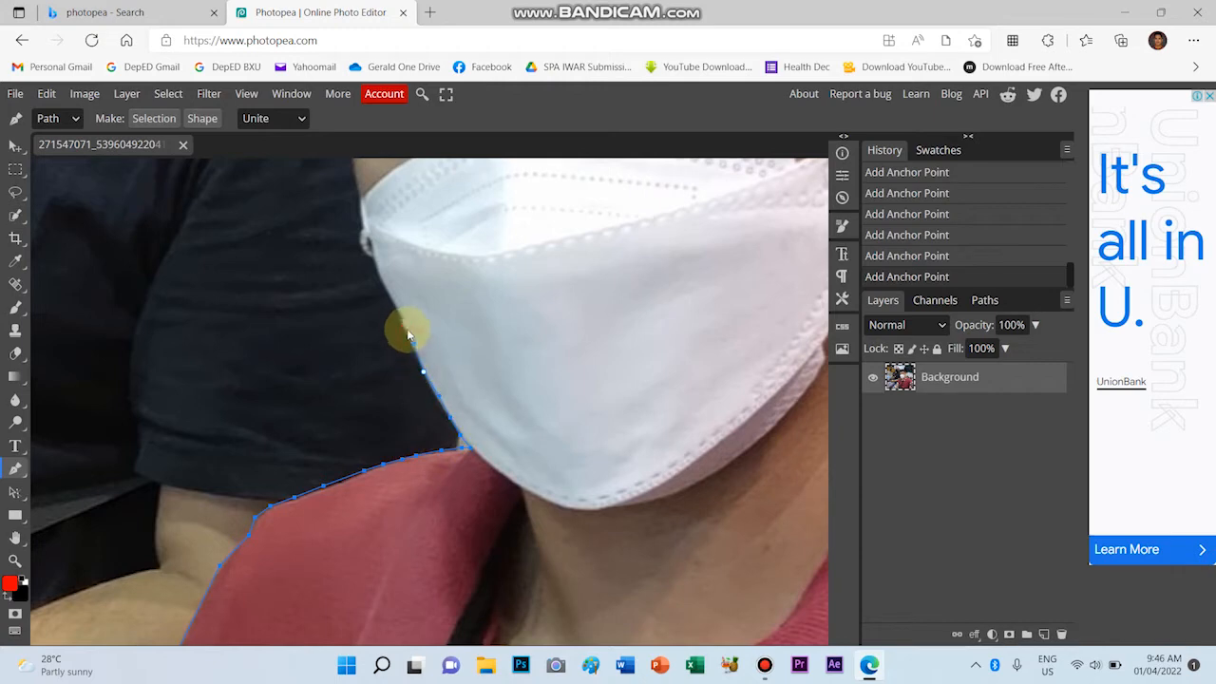
Trace the side of the white mask with pen anchor points up to its upper corner
scroll(392, 543, "up", 3)
left_click(389, 527)
left_click(381, 513)
left_click(376, 494)
left_click(365, 488)
left_click(360, 478)
left_click(362, 464)
left_click(362, 454)
Continue the pen path from the mask along the cheek and beside the eye up to the eyebrow
scroll(352, 456, "up", 1)
left_click(343, 399)
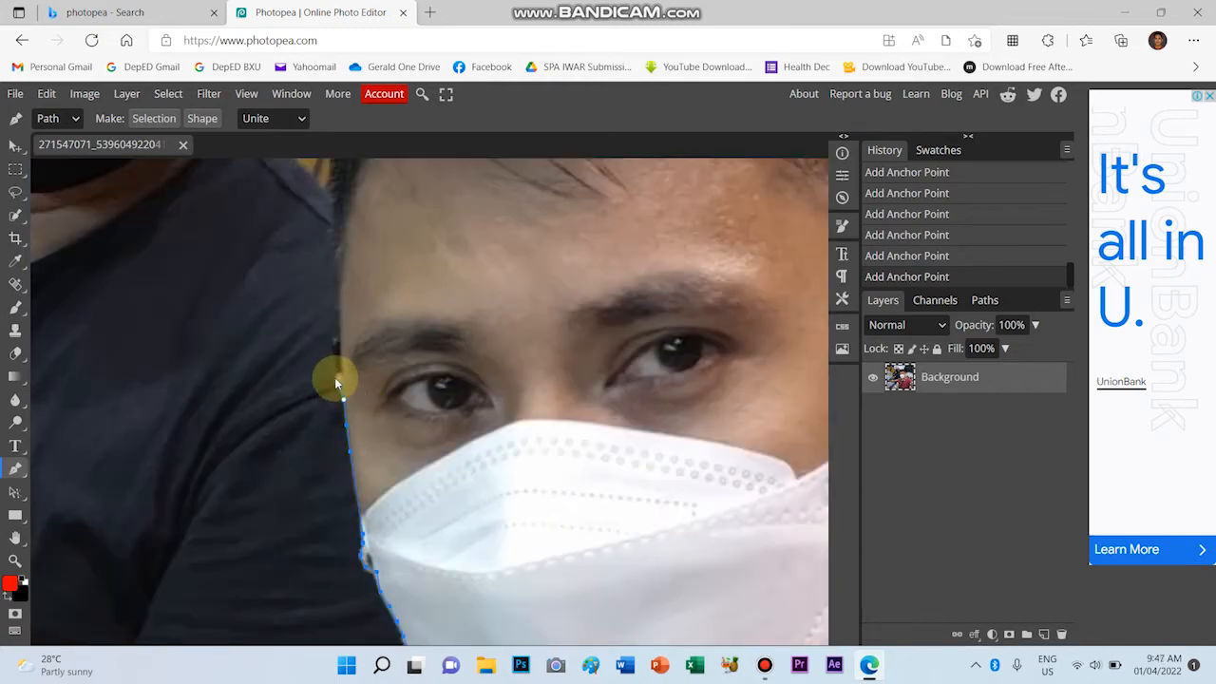
left_click(336, 377)
left_click(337, 365)
left_click(334, 355)
left_click(332, 344)
left_click(334, 343)
left_click(338, 333)
Continue the pen path up the side of the forehead to the hairline
scroll(378, 238, "up", 1)
left_click(337, 360)
left_click(333, 319)
left_click(331, 289)
left_click(331, 265)
left_click(330, 241)
Trace the side of the man's hair with pen anchor points up to the start of its upper edge
scroll(331, 241, "up", 2)
left_click(332, 363)
left_click(334, 338)
left_click(329, 317)
left_click(322, 304)
left_click(321, 277)
left_click(331, 238)
left_click(359, 223)
Continue the pen path along the upper edge of the man's hair, across the crown to its far corner
scroll(382, 211, "up", 1)
left_click(538, 214)
left_click(580, 206)
left_click(624, 204)
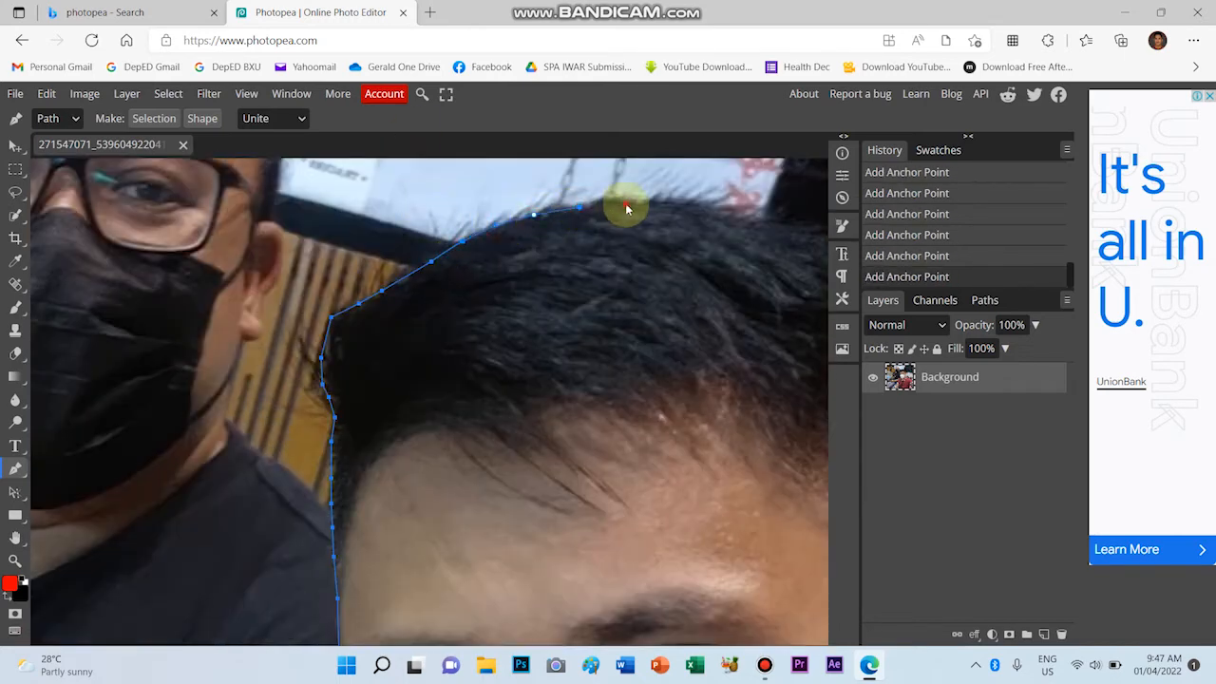
left_click(678, 203)
left_click(726, 211)
left_click(774, 224)
left_click(801, 235)
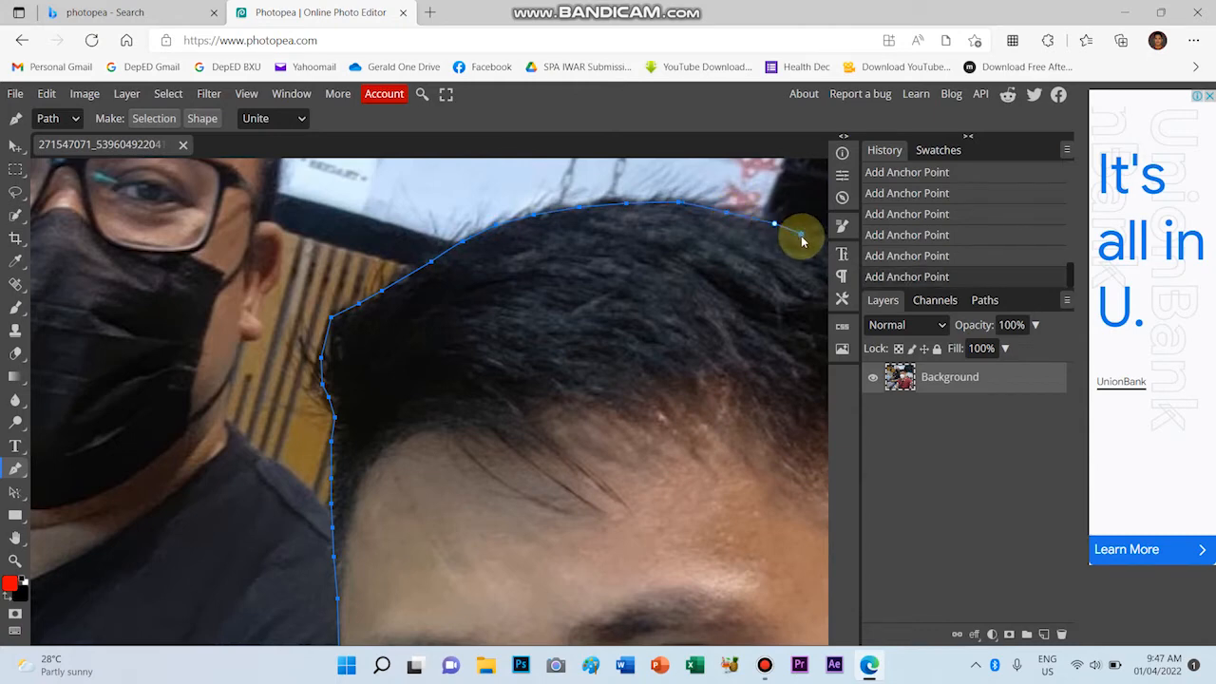
scroll(779, 247, "right", 2)
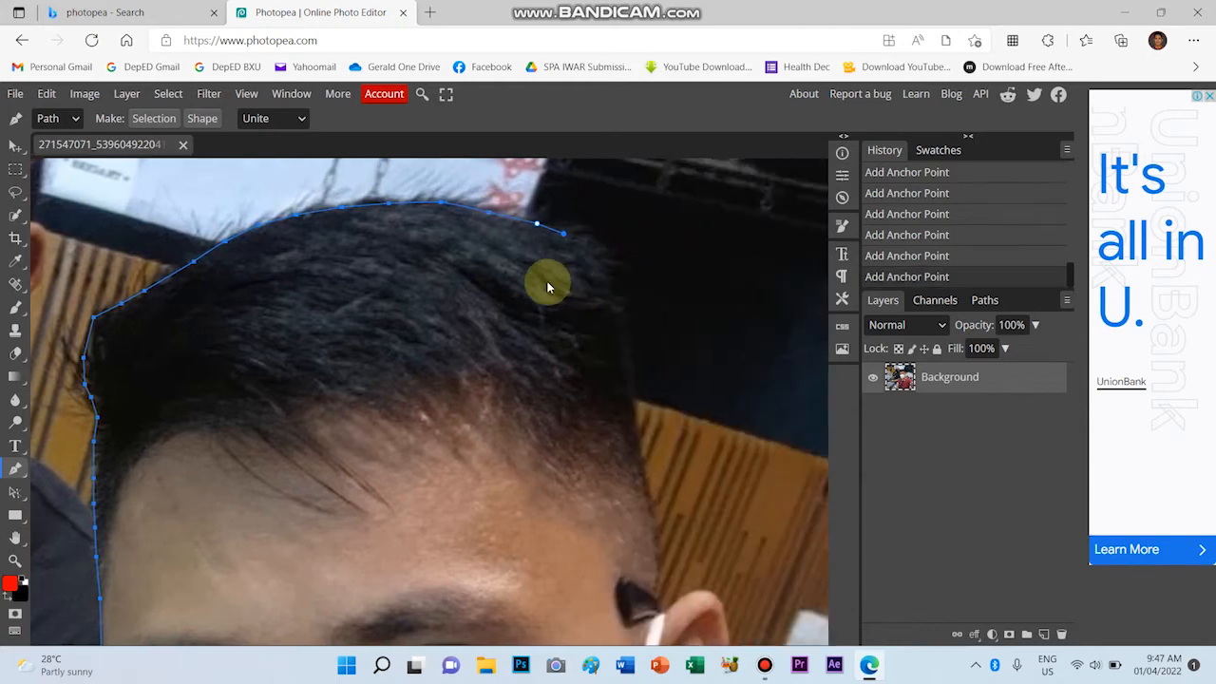
Trace the far side of the man's hair with pen anchor points from the corner down to the temple
scroll(547, 287, "right", 1)
left_click(507, 240)
left_click(518, 263)
left_click(531, 289)
left_click(537, 323)
left_click(546, 360)
left_click(553, 419)
left_click(556, 449)
left_click(564, 481)
left_click(573, 533)
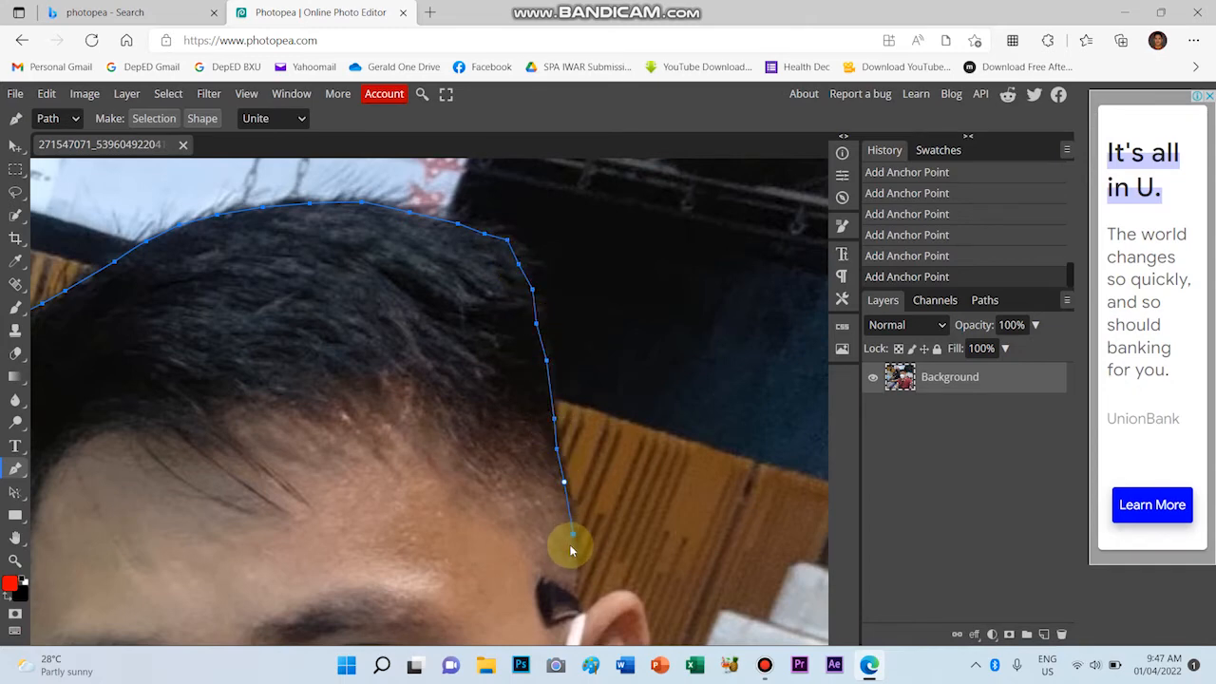
Continue the pen path from the temple past the mask strap and over the upper curve of the ear
scroll(571, 547, "down", 2)
left_click(574, 350)
left_click(578, 368)
left_click_drag(581, 370, 589, 371)
left_click(597, 364)
left_click(613, 353)
left_click(627, 352)
left_click(640, 360)
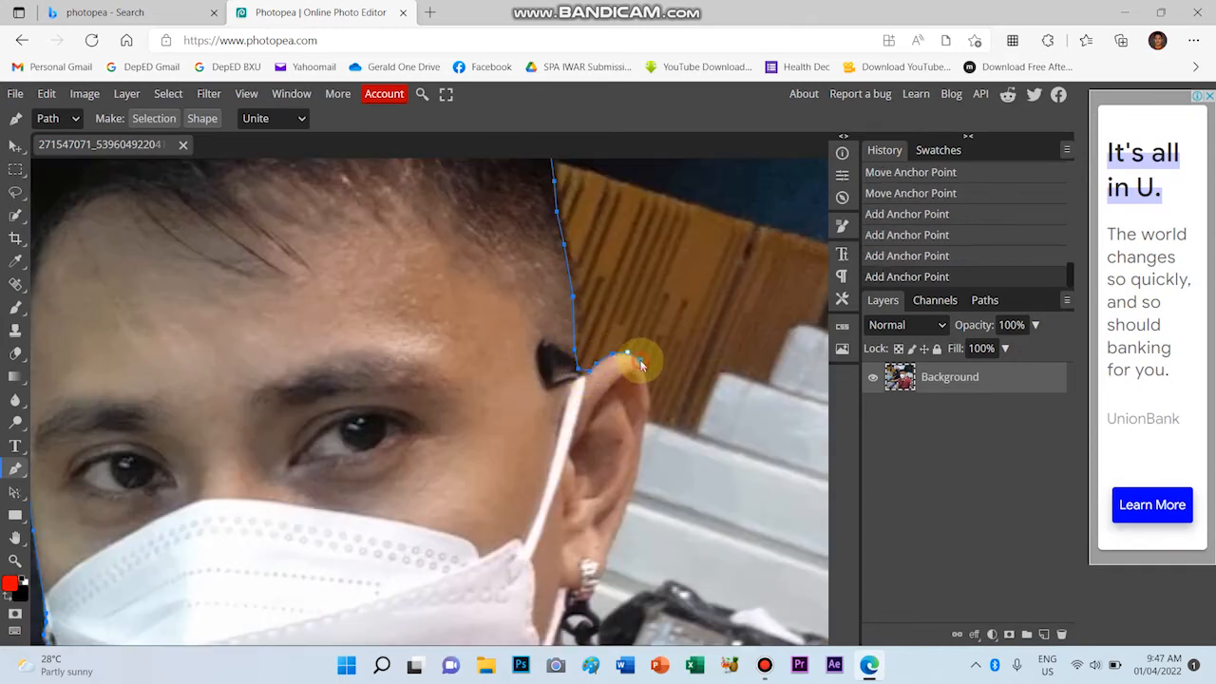
Trace the outer edge of the ear with pen anchor points down to the earring
left_click(648, 380)
scroll(641, 408, "down", 1)
mouse_move(613, 466)
left_mouse_down()
mouse_move(577, 531)
mouse_move(614, 467)
left_mouse_up()
left_click(602, 490)
left_click(600, 497)
left_click(591, 511)
Continue the pen path around the underside of the earring to the neck, undoing and re-placing one misplaced anchor point
left_click_drag(579, 519, 577, 511)
left_click(576, 507)
left_click(565, 506)
key("ctrl+z")
left_click(566, 510)
left_click(565, 529)
Trace the side of the neck down to the shirt and continue along the start of the shoulder
scroll(562, 546, "down", 1)
left_click(561, 471)
left_click(560, 519)
left_click(559, 557)
left_click(569, 558)
left_click(588, 563)
left_click(607, 569)
left_click(624, 579)
Continue the pen path outward along the upper edge of the red shirt's shoulder
scroll(629, 581, "down", 3)
left_click(663, 389)
left_click(673, 400)
left_click(689, 416)
left_click(735, 449)
left_click(771, 461)
left_click(808, 474)
scroll(741, 501, "down", 4)
scroll(741, 502, "up", 5)
Trace the folds along the shirt's shoulder with further pen anchor points
left_click(592, 378)
left_click(651, 375)
left_click(671, 386)
left_click(723, 402)
left_click(780, 419)
left_click(802, 437)
Continue the pen path down the outer shoulder and sleeve toward the edge of the photo
scroll(797, 447, "right", 4)
left_click(543, 485)
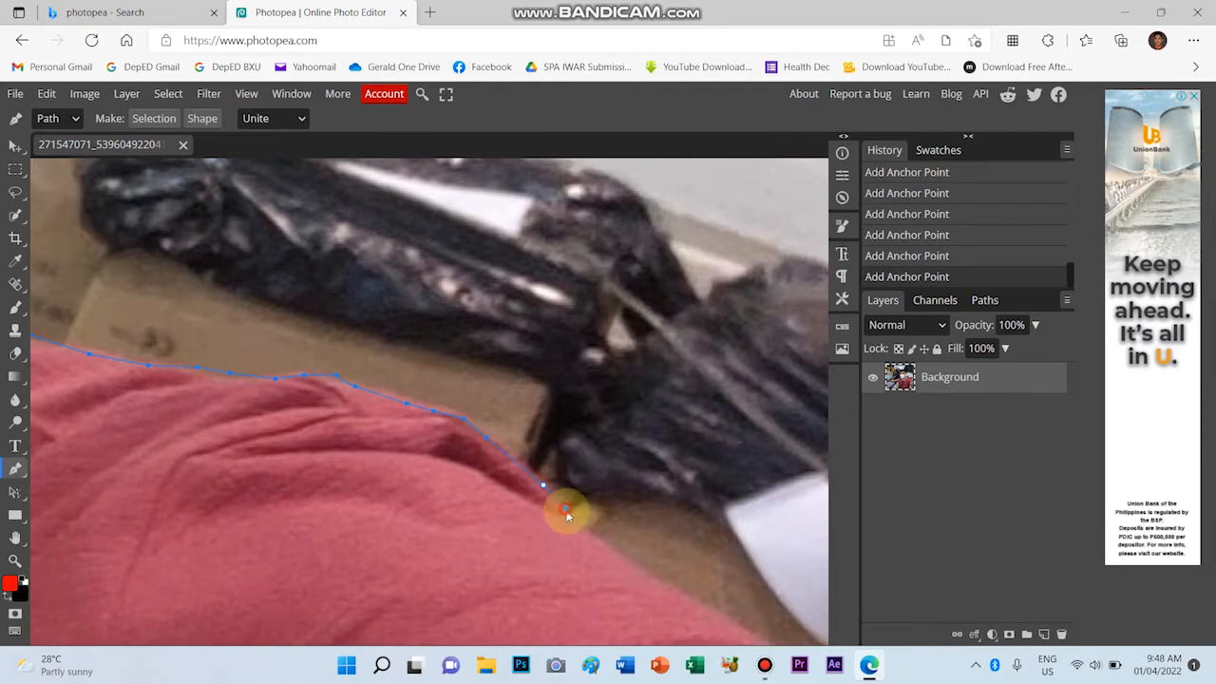
left_click(623, 558)
left_click(693, 598)
scroll(730, 605, "down", 3)
scroll(731, 605, "right", 3)
left_click(511, 397)
left_click(562, 427)
left_click(616, 471)
left_click(653, 510)
Route the path around the photo's edge and trace the underside of the tattooed arm up to the armpit
scroll(702, 513, "down", 6)
scroll(662, 510, "up", 1)
scroll(598, 547, "up", 8)
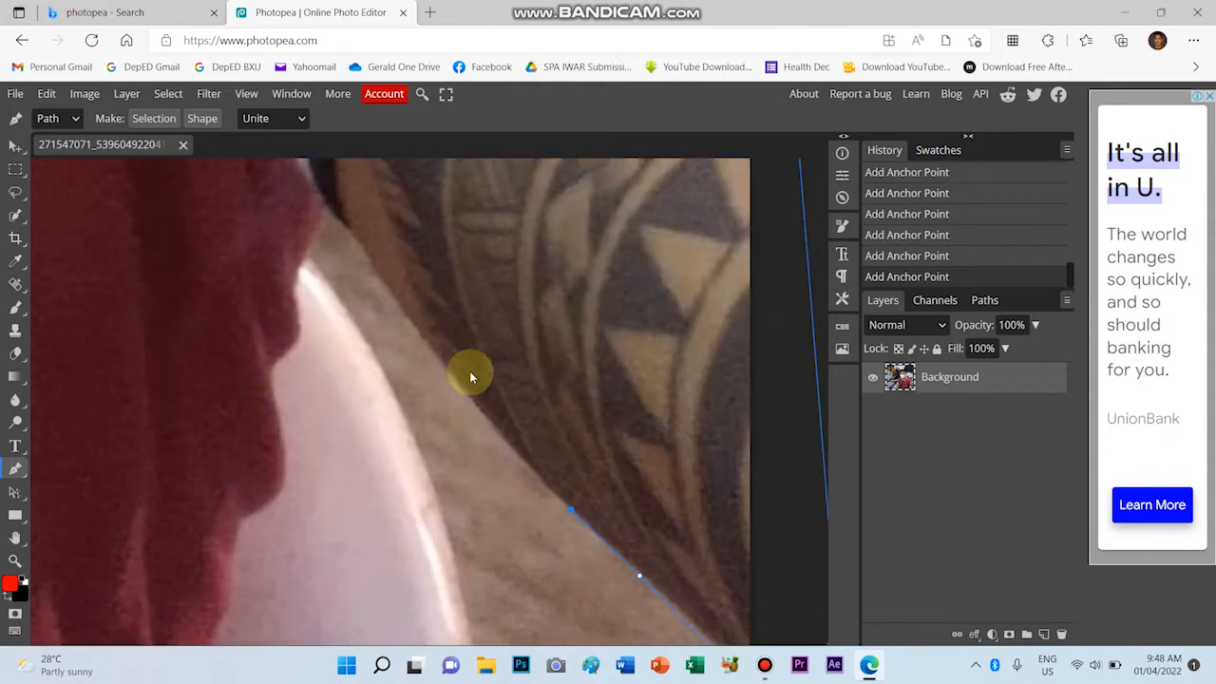
left_click(440, 359)
left_click(400, 300)
left_click(365, 258)
left_click(343, 224)
left_click(324, 202)
Trace the side of the red shirt beside the white chair from the armpit down to the photo's lower edge
left_click(301, 251)
left_click(296, 282)
left_click(295, 320)
left_click(285, 463)
left_click(275, 504)
left_click(246, 520)
left_click(231, 529)
scroll(244, 576, "down", 2)
left_click(223, 288)
left_click(199, 350)
left_click(188, 401)
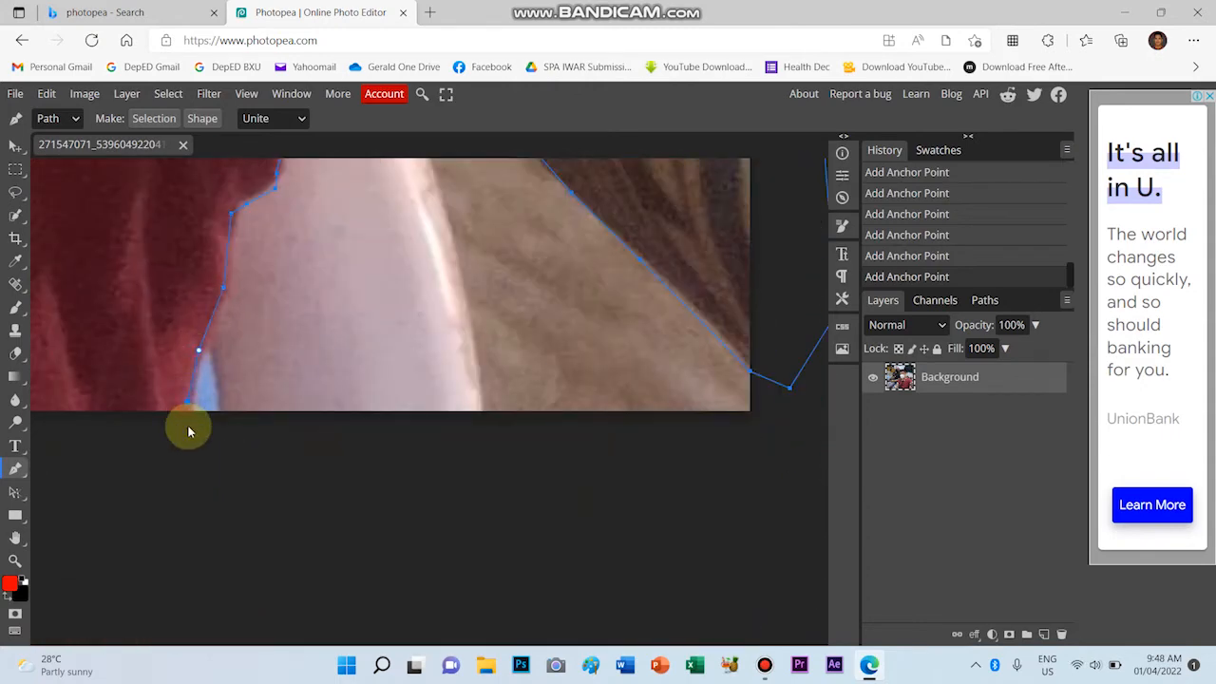
Run the path beneath the photo's lower edge and close it at the starting point beside the man's forearm
scroll(188, 431, "down", 8)
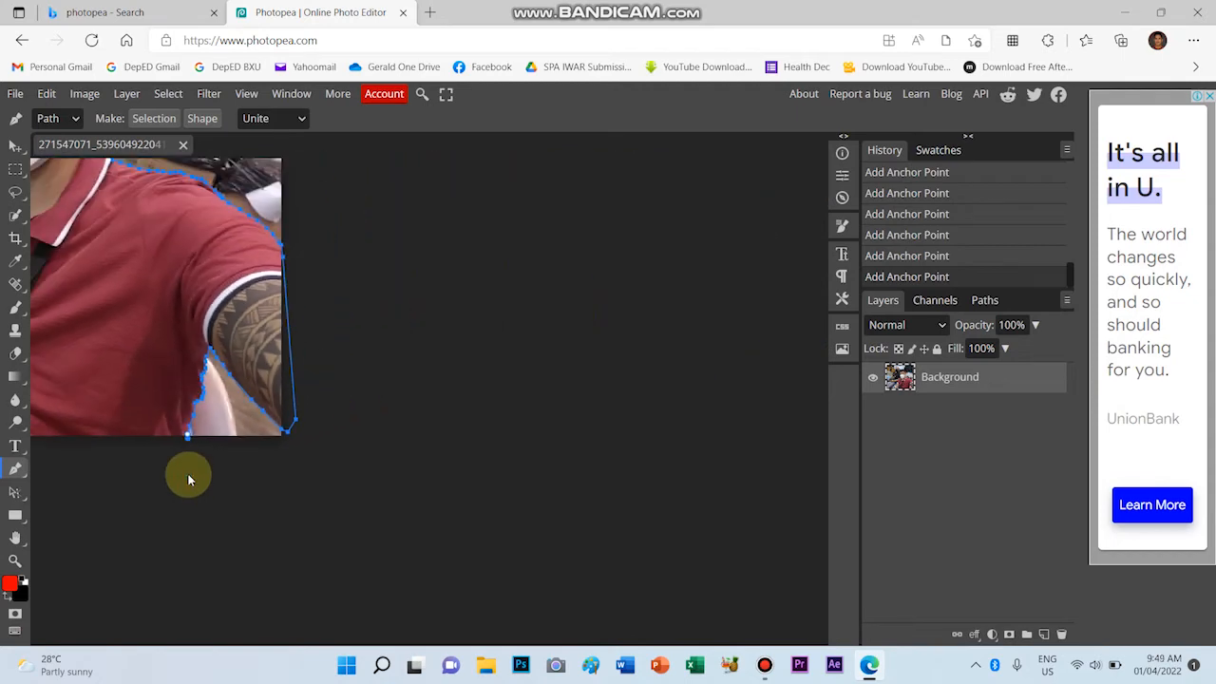
scroll(380, 570, "down", 1)
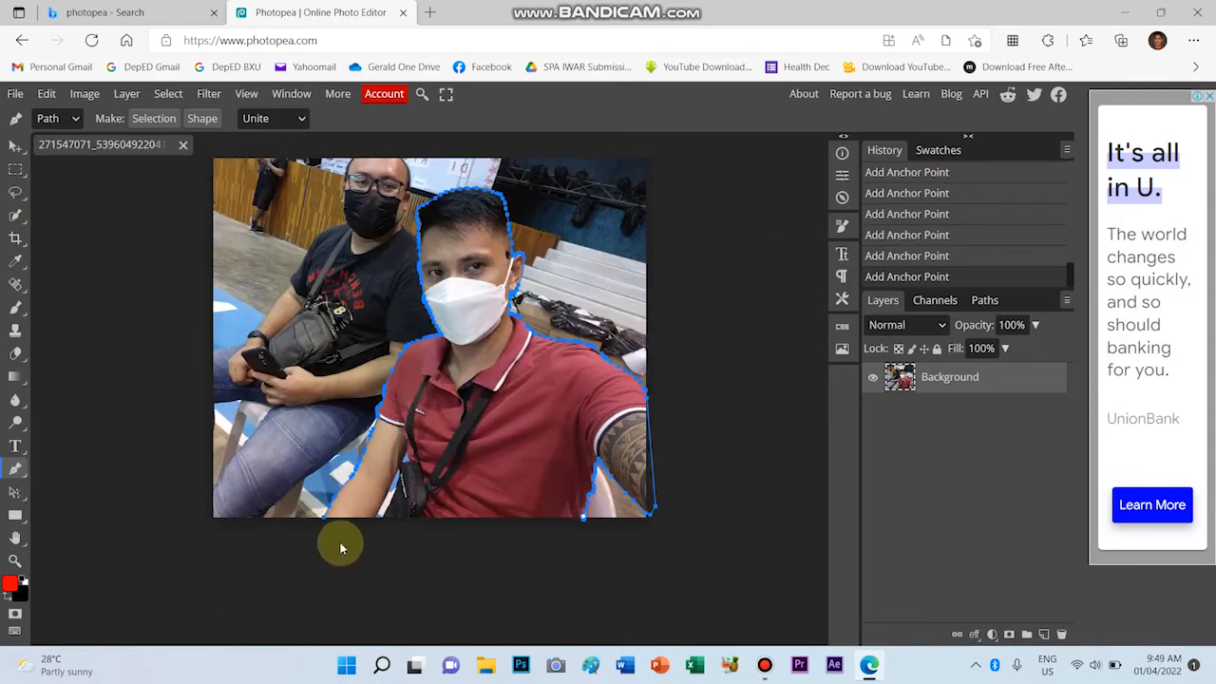
left_click(342, 534)
scroll(340, 534, "up", 3)
scroll(322, 543, "up", 3)
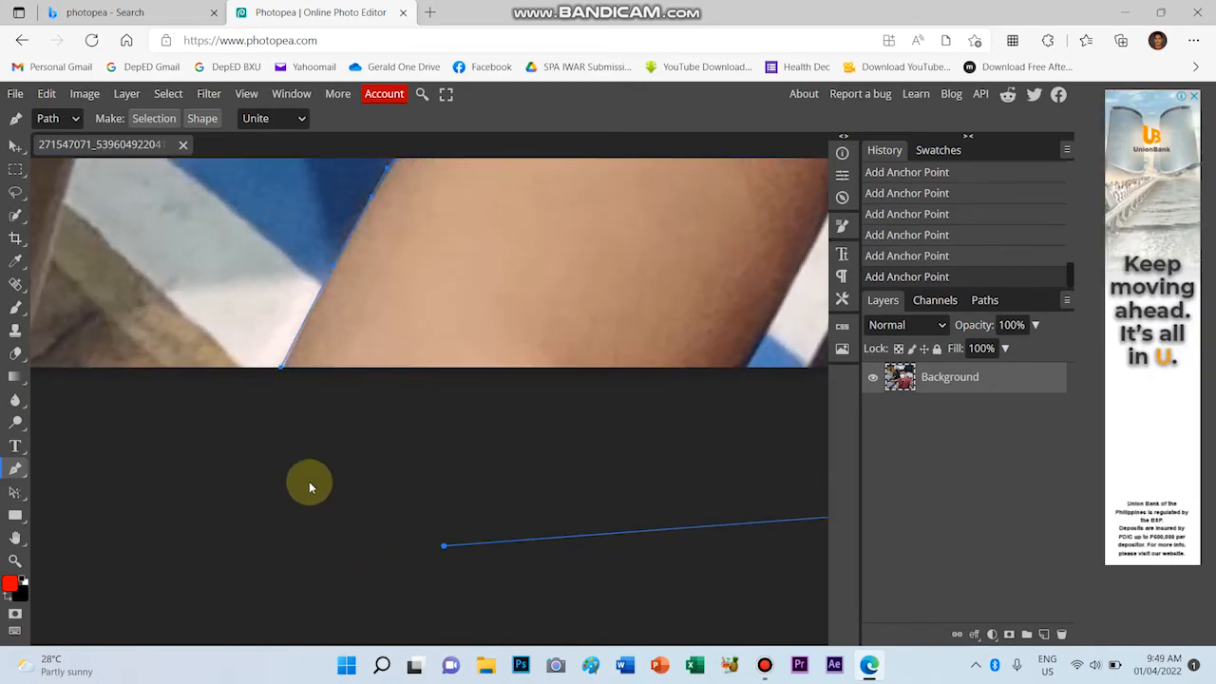
left_click(283, 406)
left_click(281, 367)
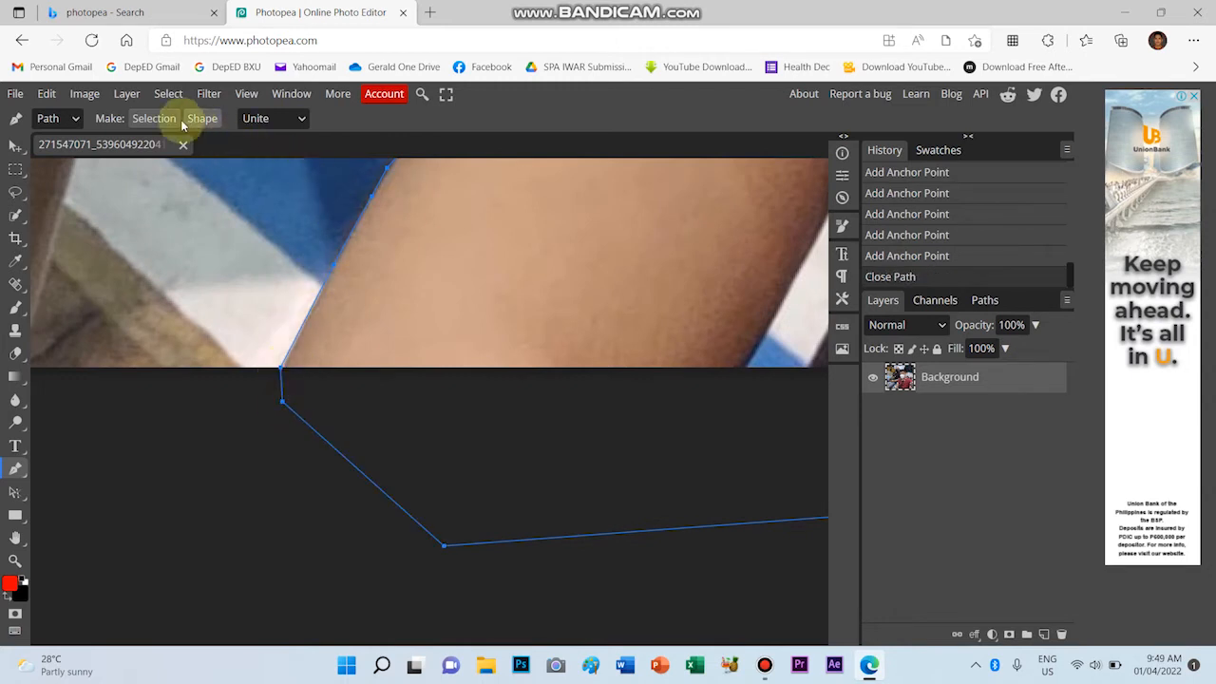
Convert the closed path into an anti-aliased selection around the man
left_click(152, 118)
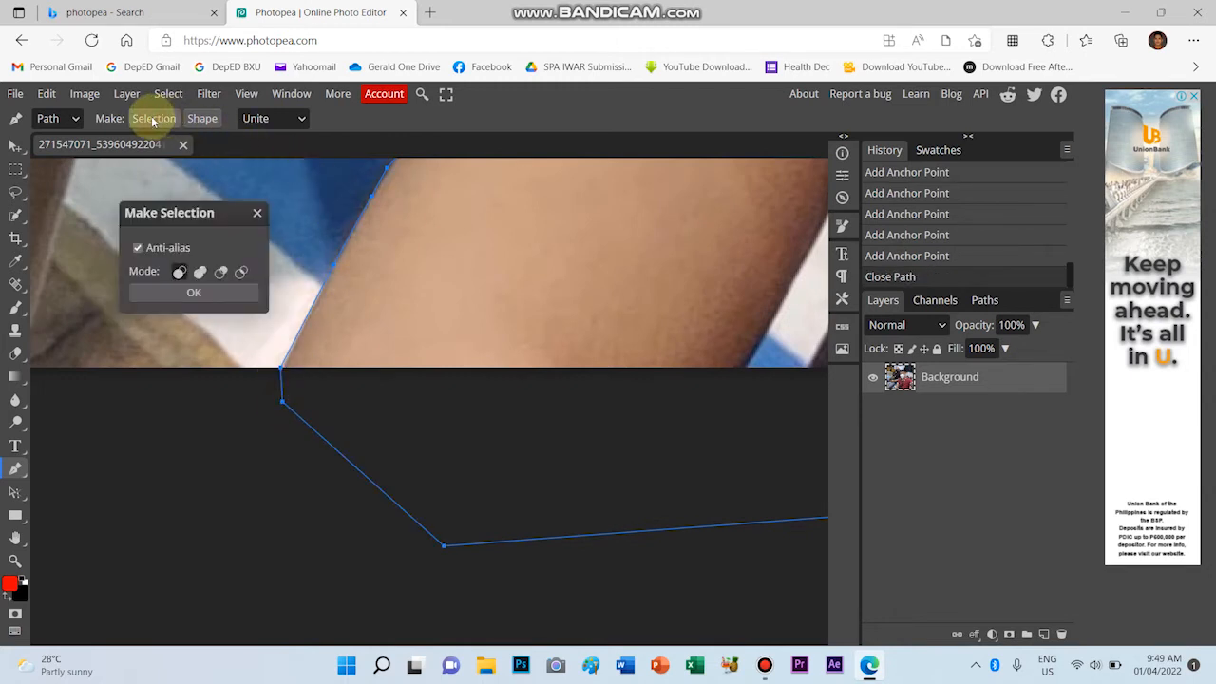
left_click(191, 296)
scroll(523, 464, "down", 5)
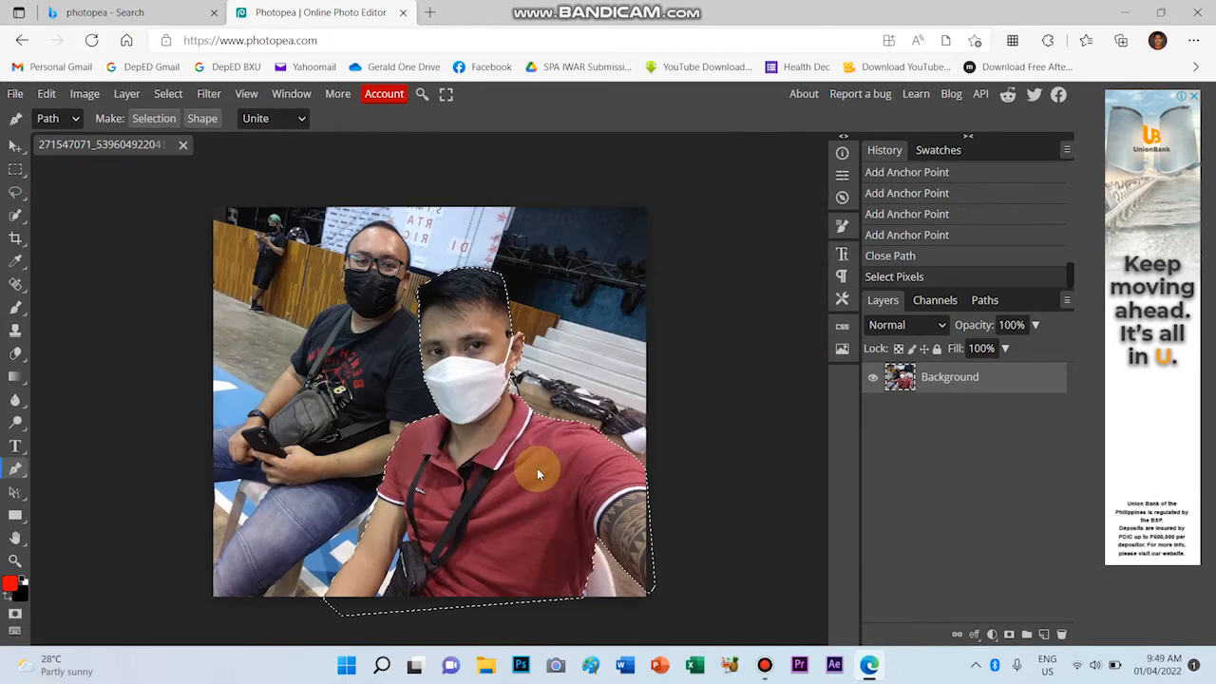
Subtract the background gap between the forearm and the black bag from the selection with the Lasso tool
scroll(393, 583, "up", 5)
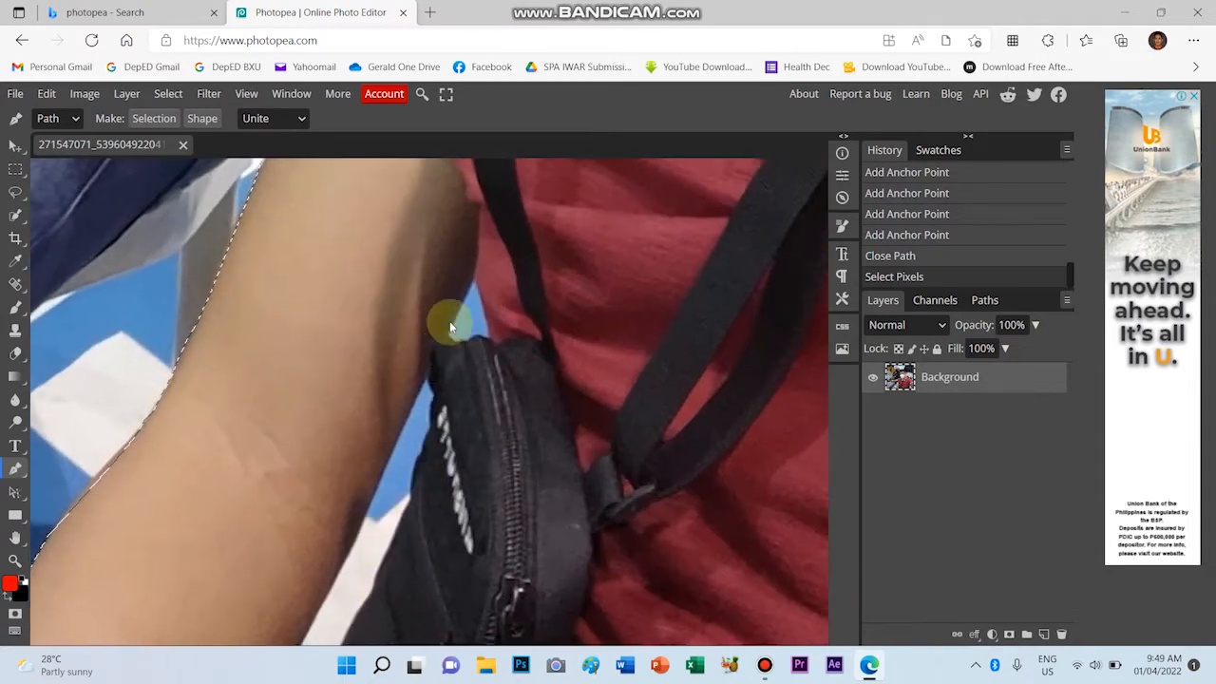
scroll(406, 454, "down", 1)
scroll(405, 461, "down", 2)
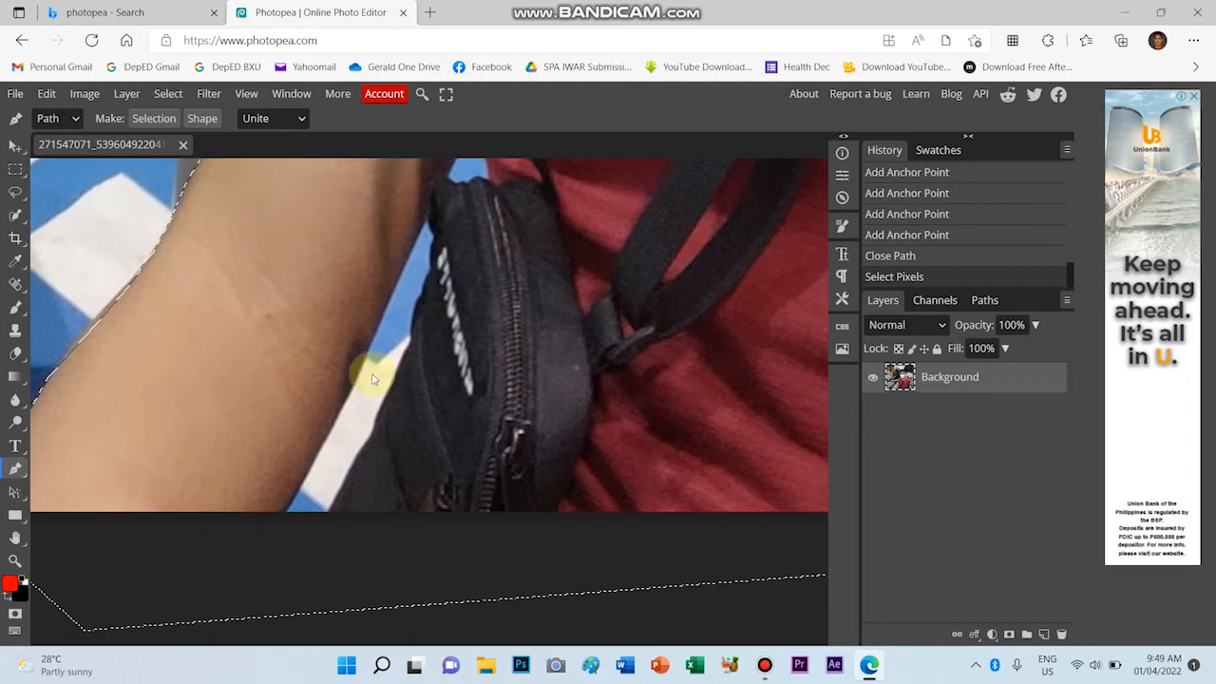
left_click(16, 196)
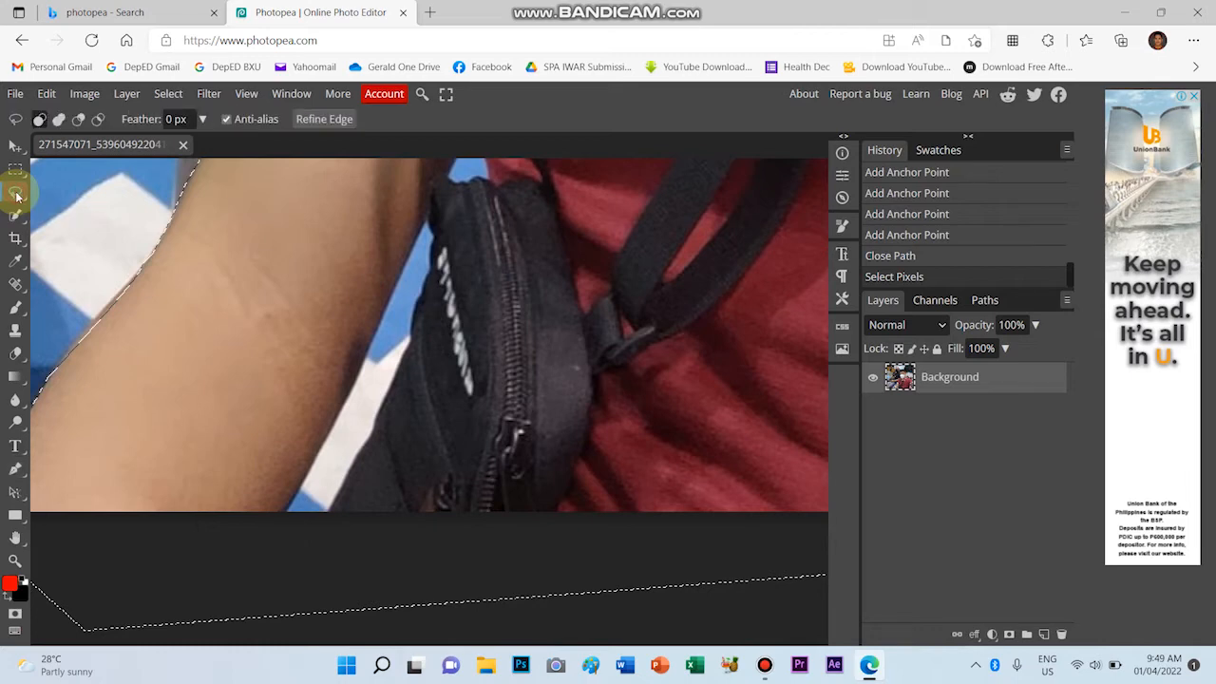
left_click(79, 121)
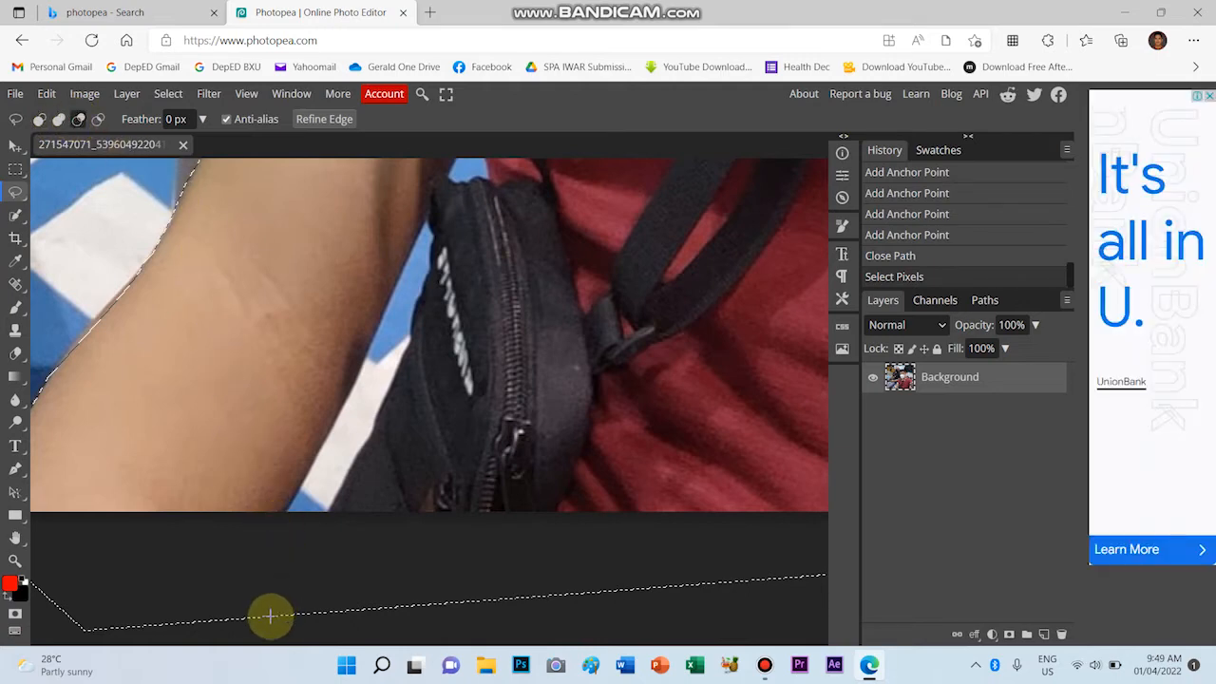
mouse_move(242, 622)
left_mouse_down()
mouse_move(289, 498)
mouse_move(426, 231)
mouse_move(398, 380)
mouse_move(285, 618)
mouse_move(238, 619)
mouse_move(294, 634)
left_mouse_up()
Subtract the small background gap between the arm and the shirt above the bag with the Lasso tool
scroll(429, 412, "up", 2)
scroll(429, 412, "up", 4)
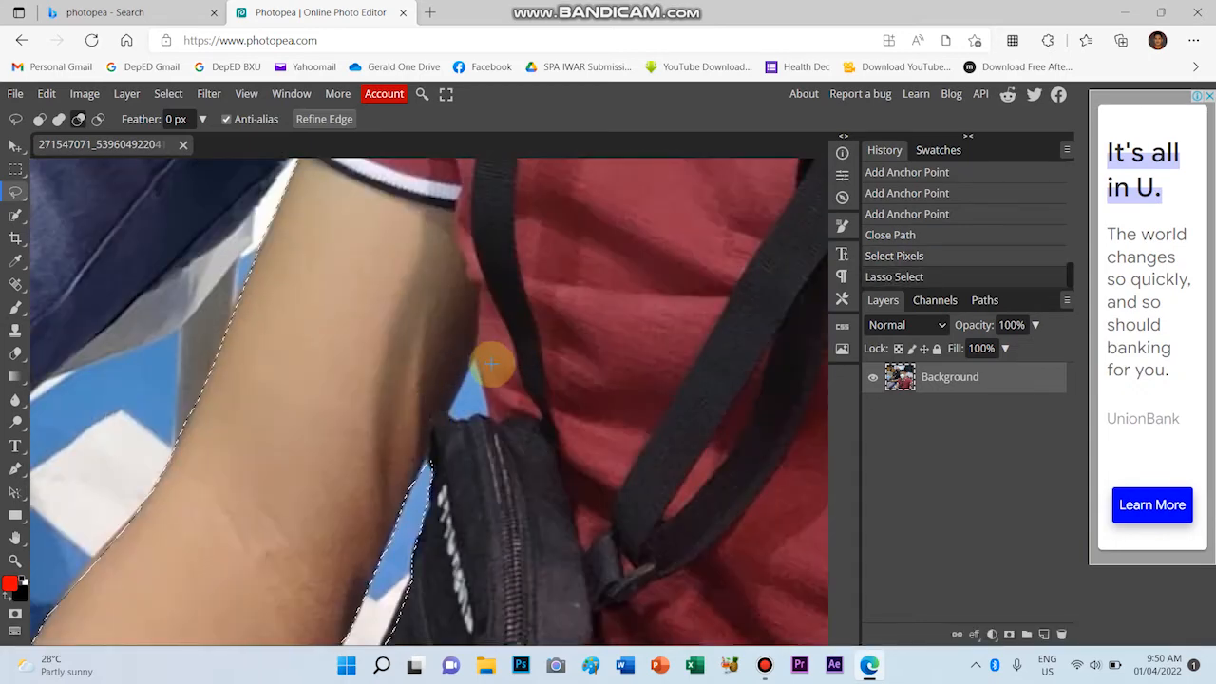
left_click(78, 121)
mouse_move(472, 359)
left_mouse_down()
mouse_move(450, 417)
mouse_move(465, 421)
mouse_move(489, 417)
mouse_move(473, 361)
left_mouse_up()
Copy the selected man to a new layer and check the cutout by briefly hiding the Background layer
key("ctrl+0")
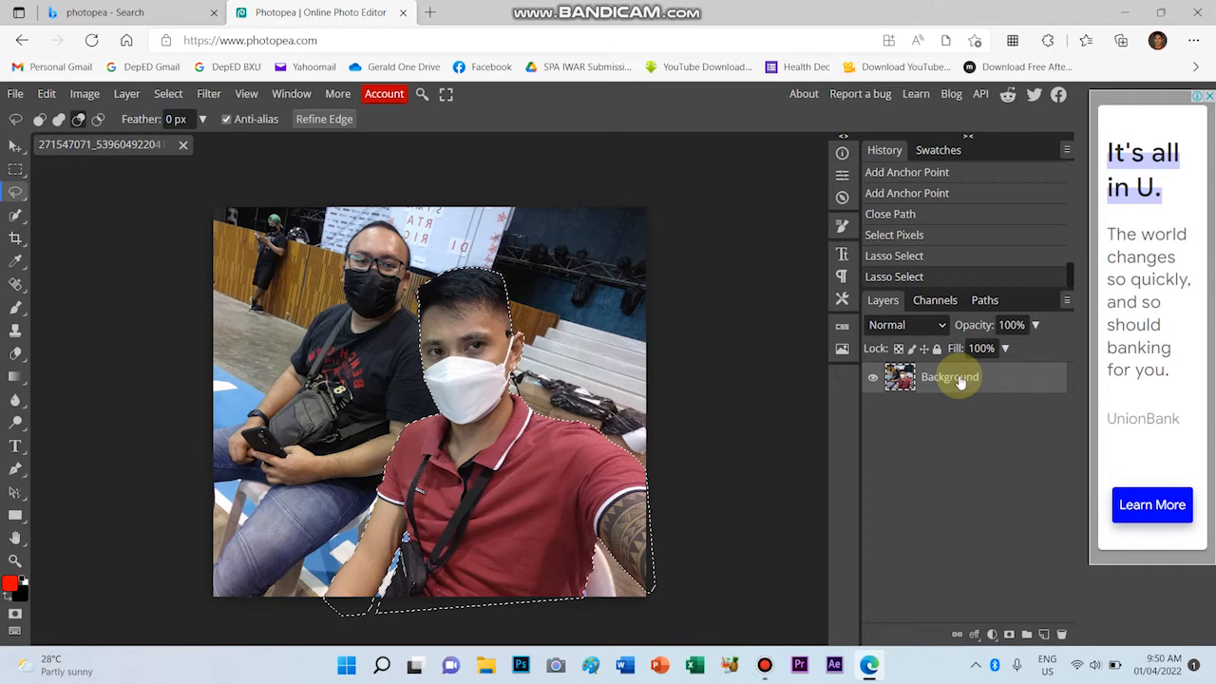
key("ctrl+j")
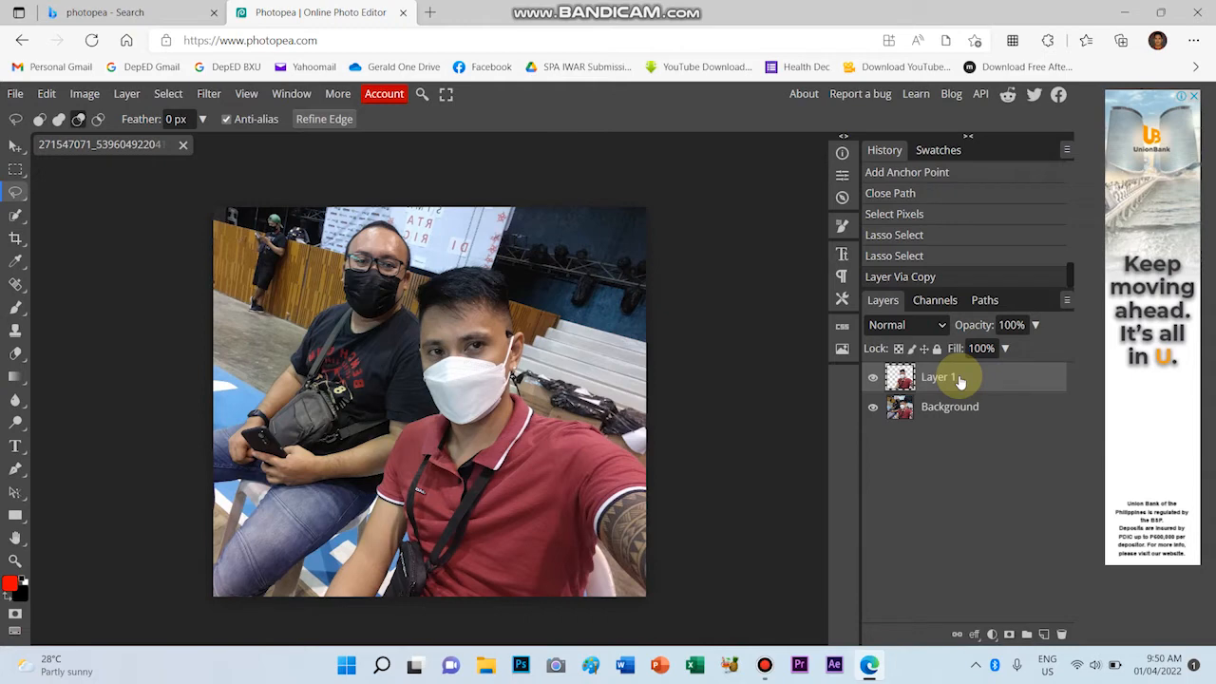
left_click(942, 406)
left_click(948, 383)
left_click(872, 409)
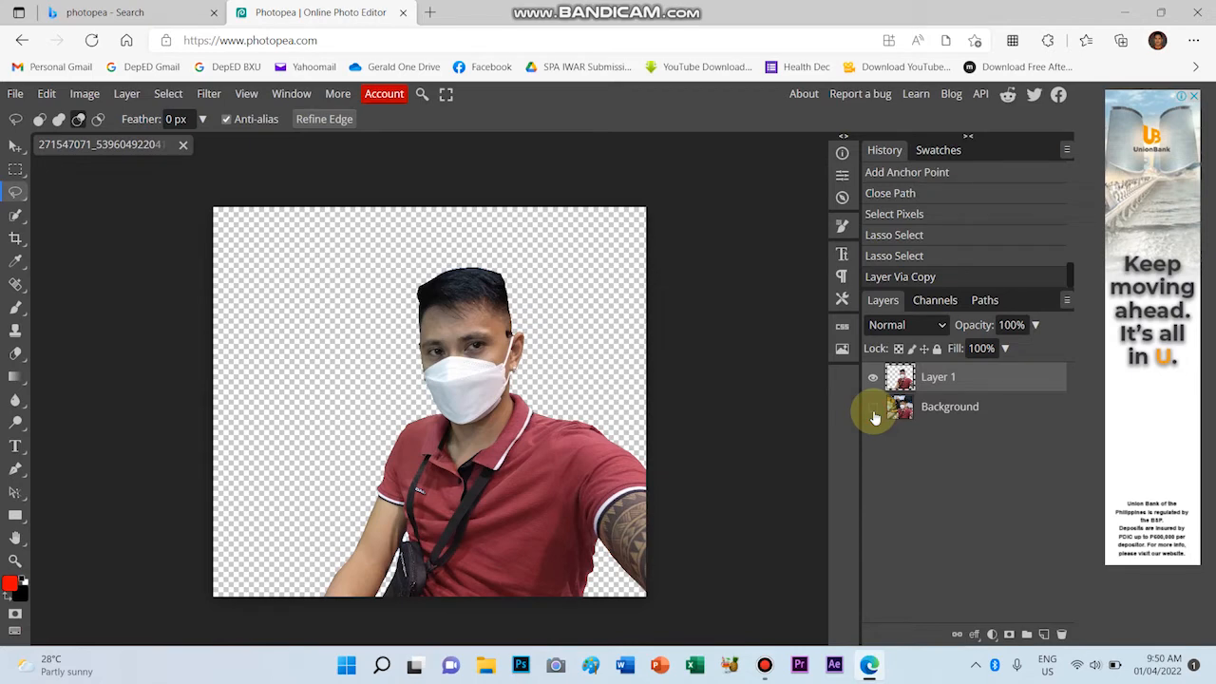
left_click(872, 410)
Duplicate the Background layer and rename the copy as Black & White
left_click(956, 409)
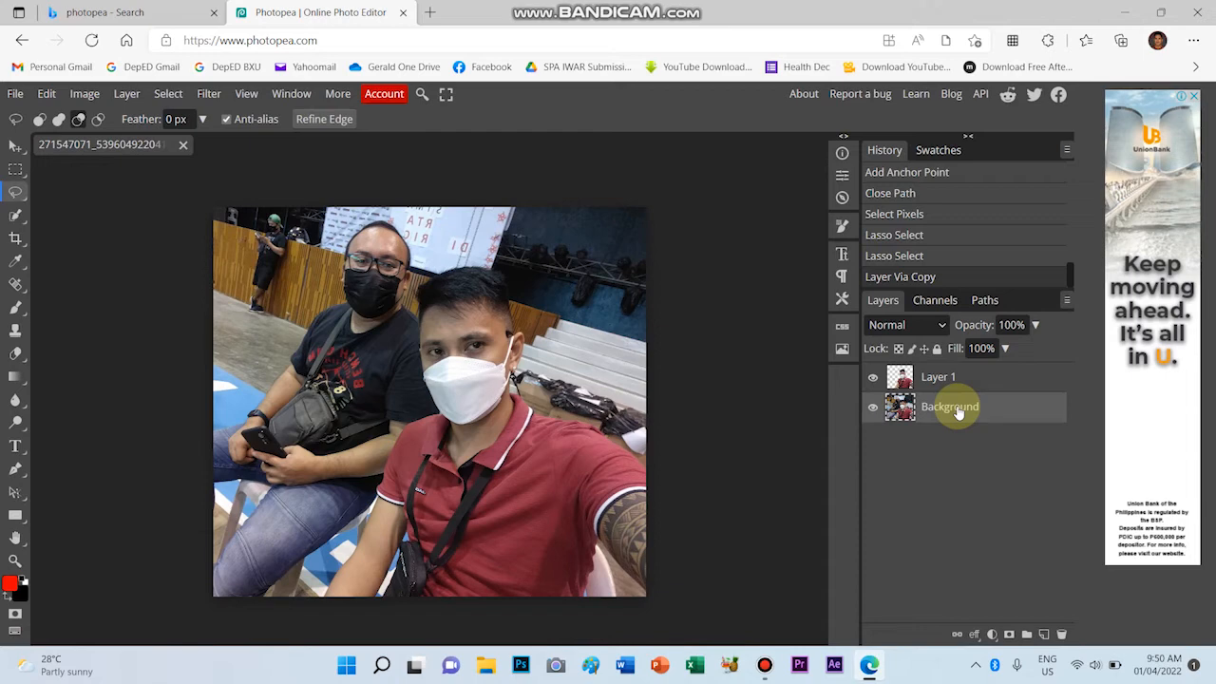
key("ctrl+j")
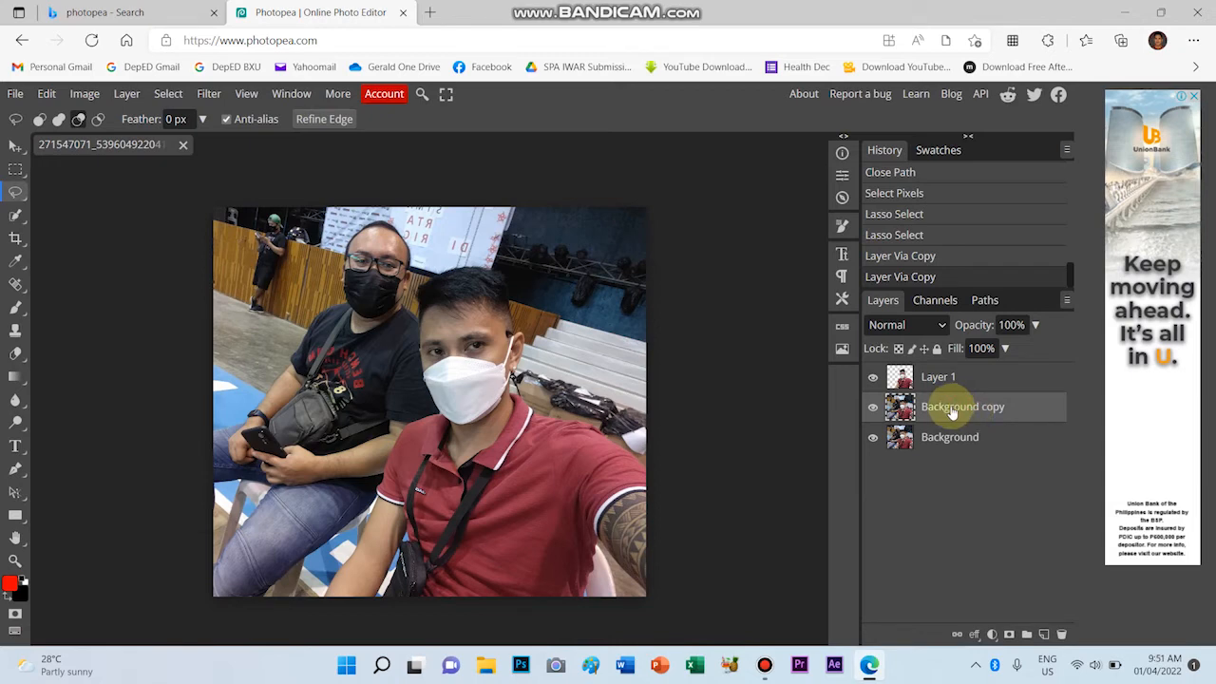
right_click(1012, 412)
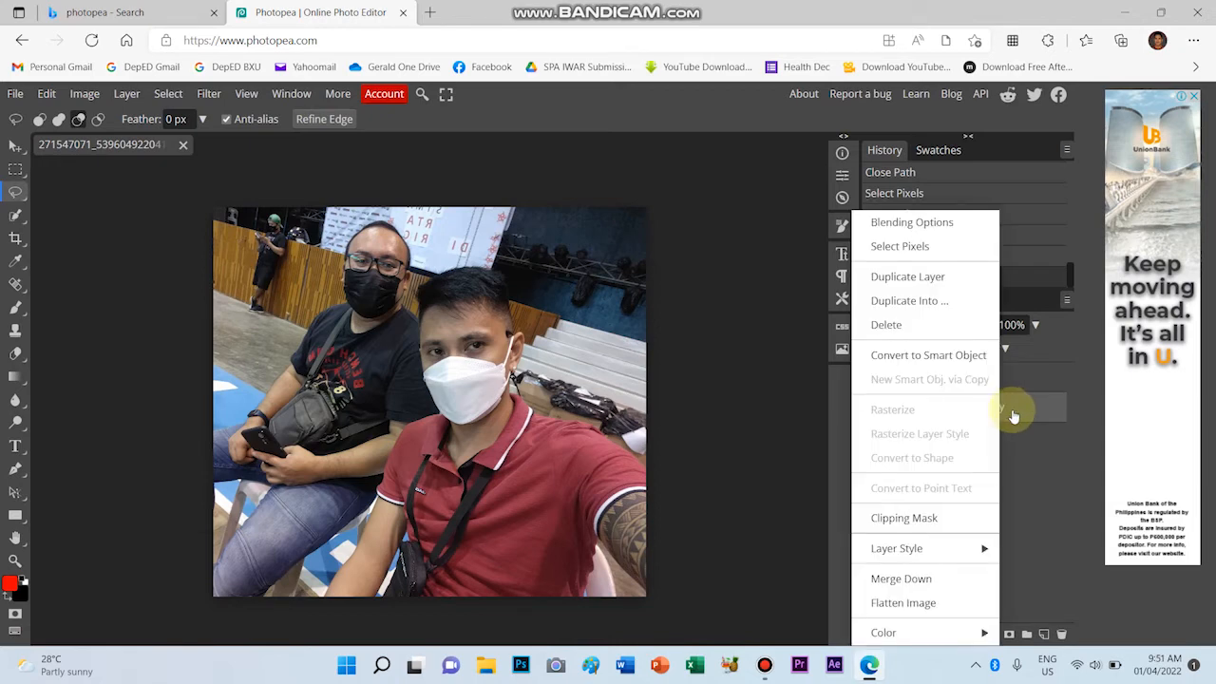
left_click(1022, 418)
double_click(959, 418)
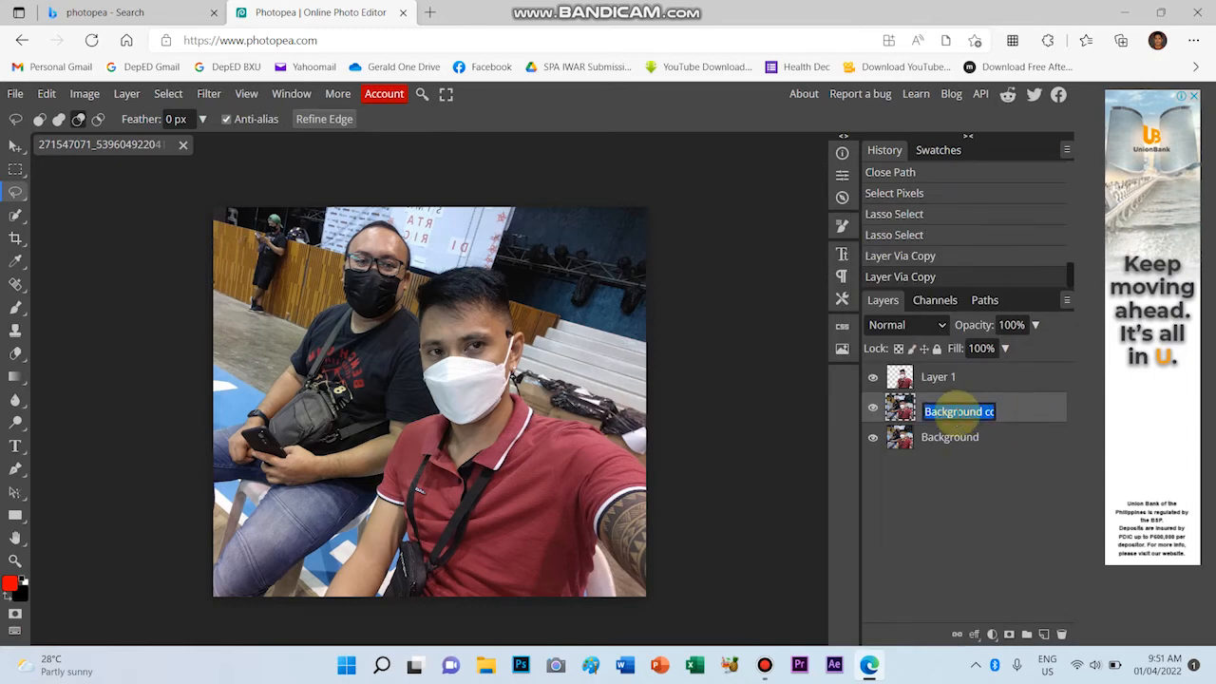
type("Black & White")
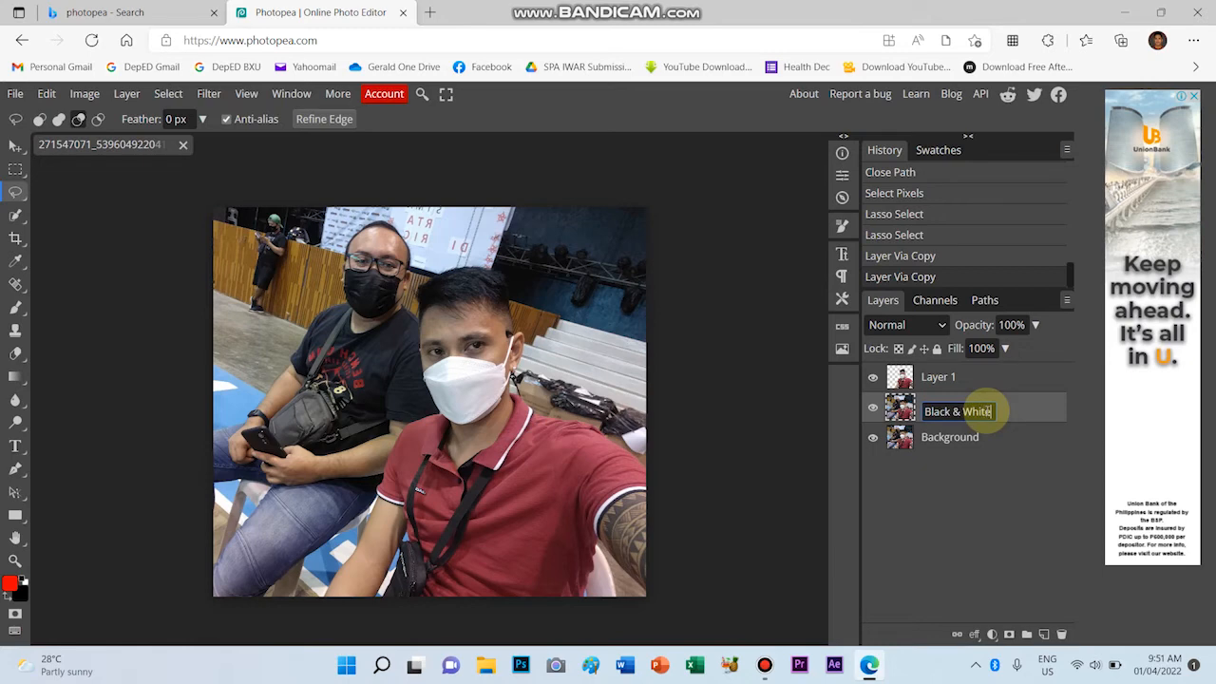
left_click(982, 434)
Rename the original Background layer as Blur and hide it
left_click(952, 443)
double_click(952, 443)
type("Blur")
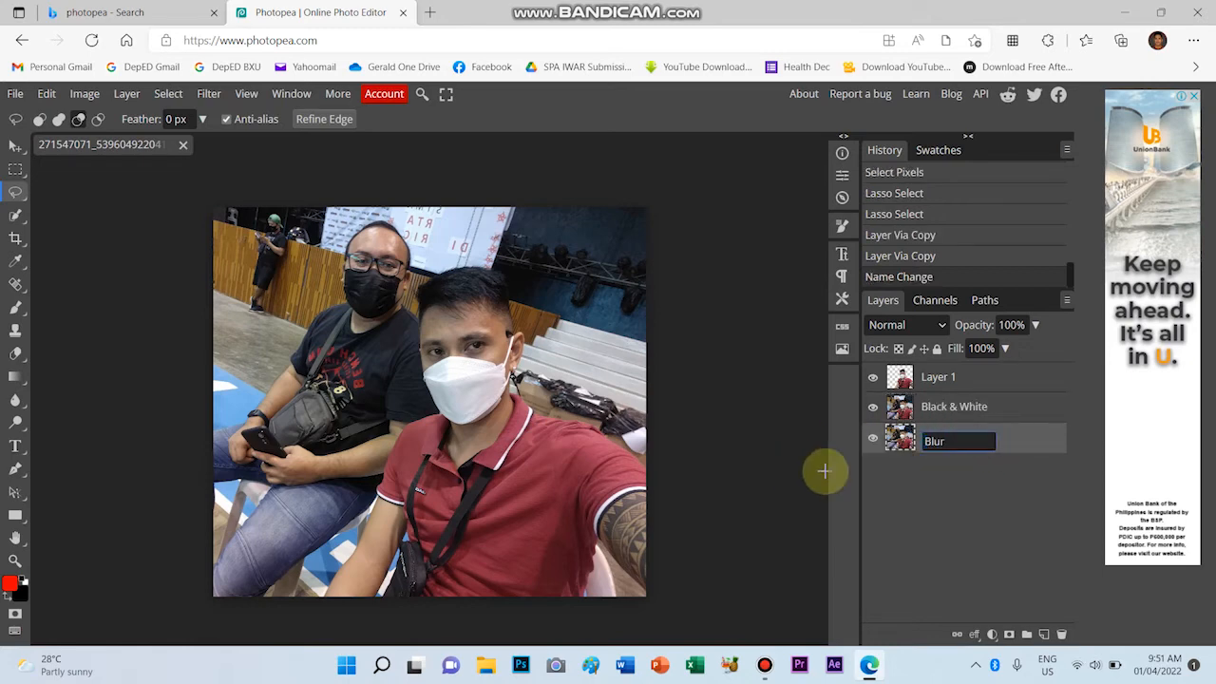
key("Return")
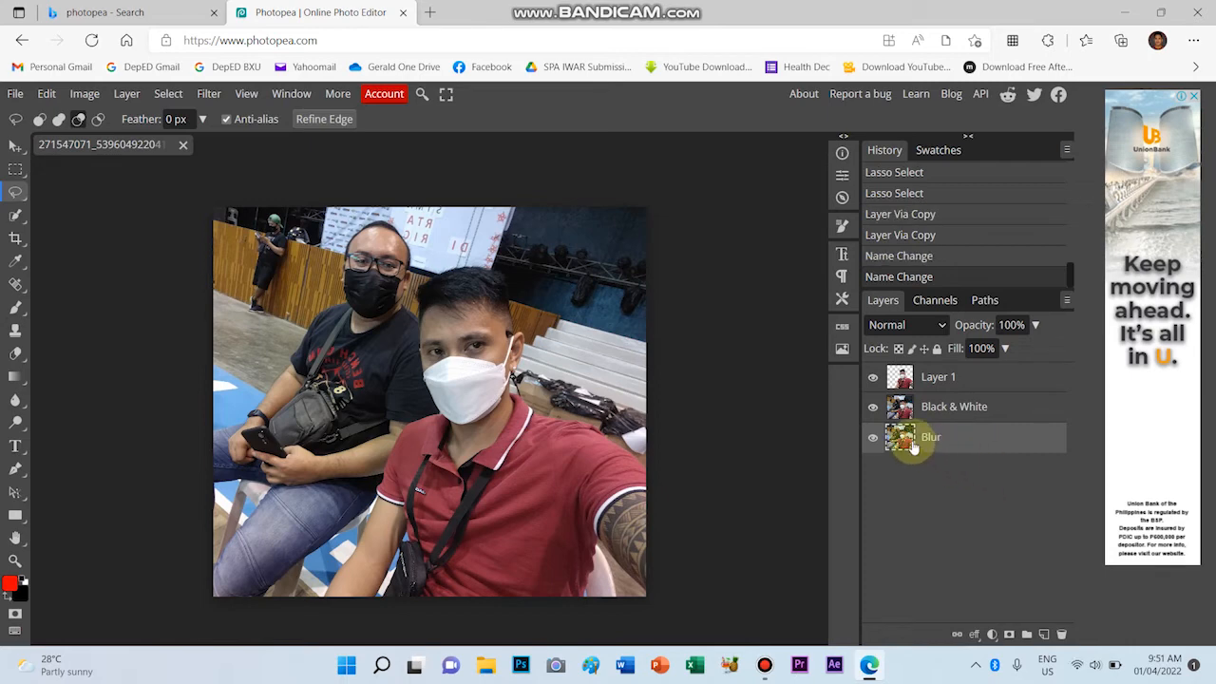
left_click(873, 439)
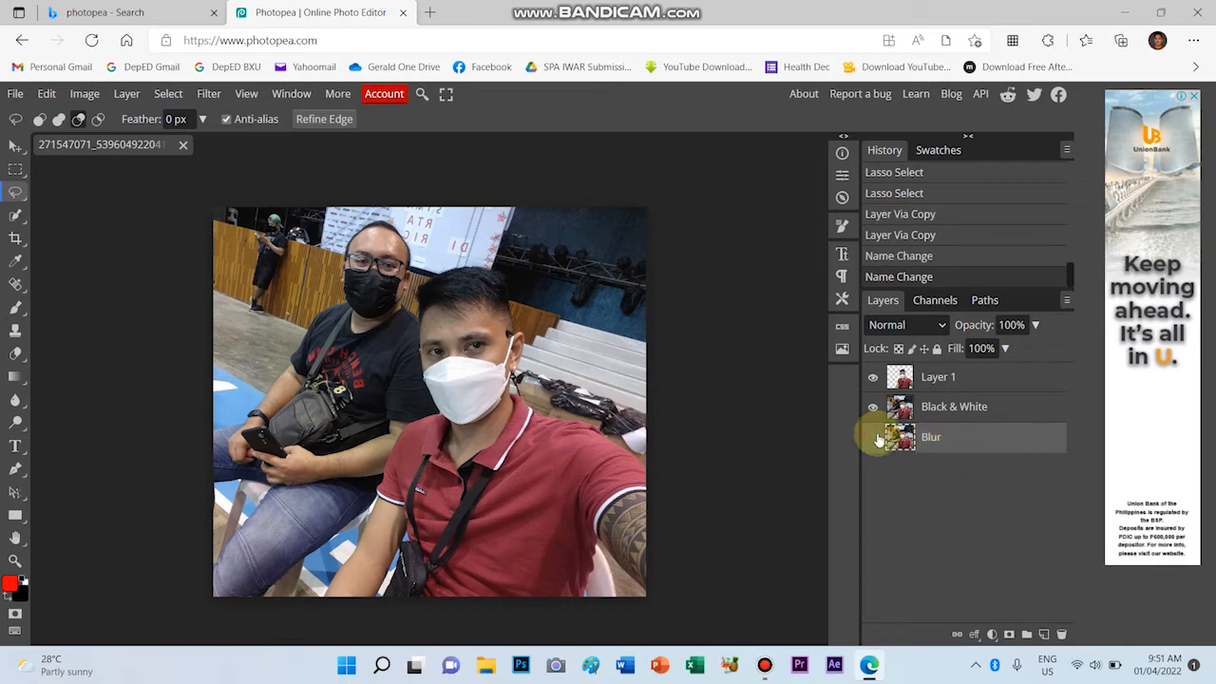
Try the Black & White adjustment on the Black & White layer and undo it
left_click(954, 410)
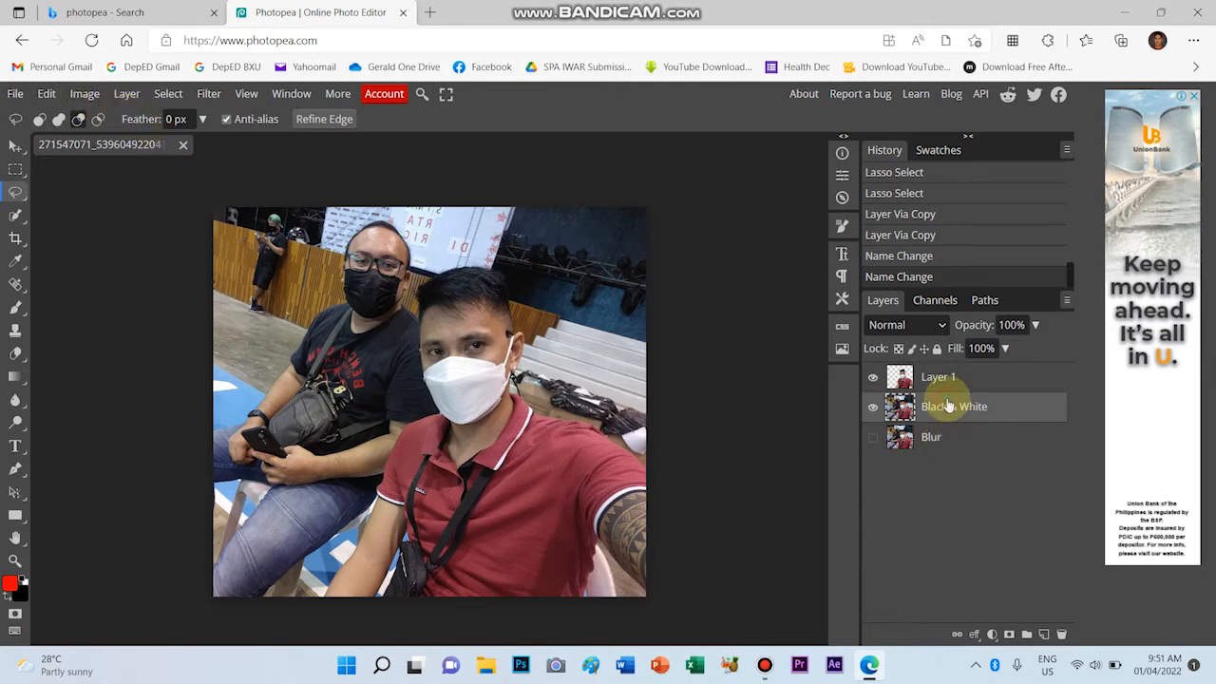
left_click(85, 93)
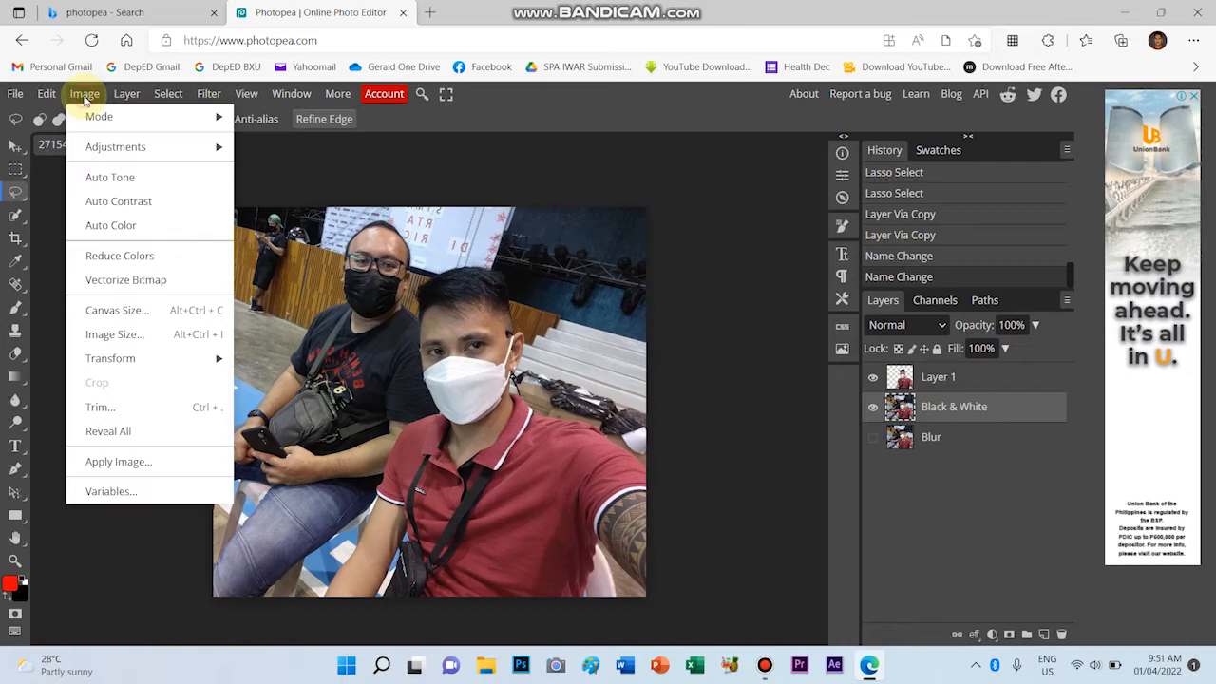
mouse_move(121, 145)
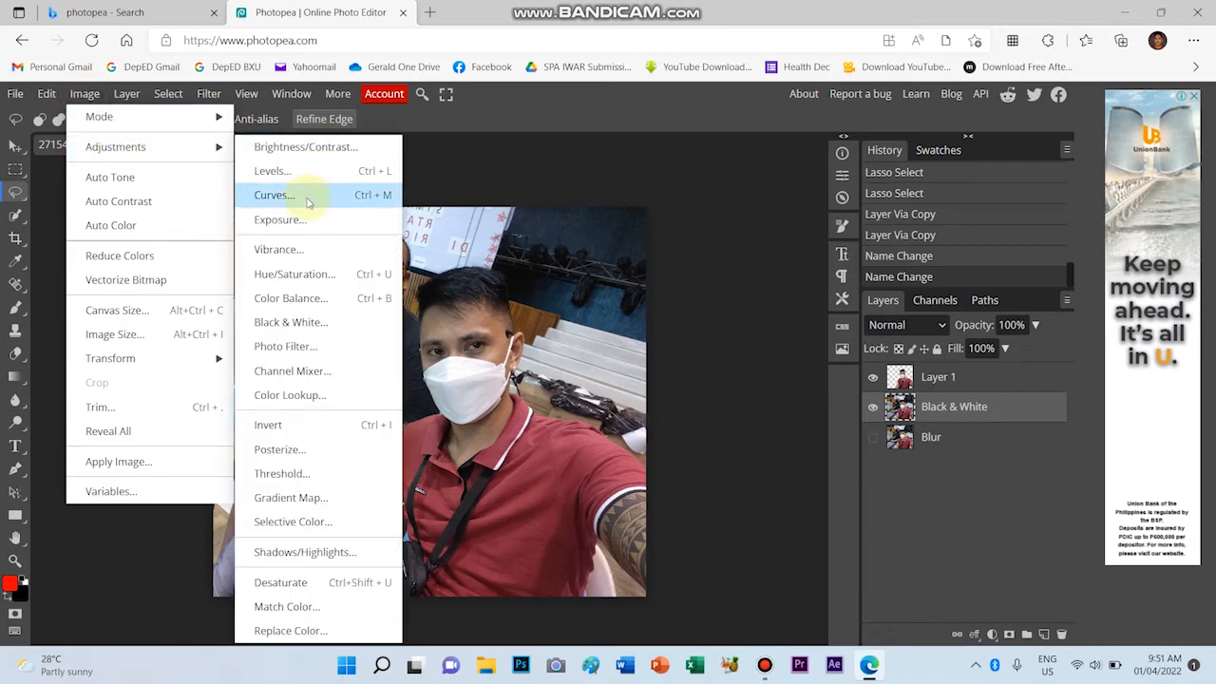
left_click(314, 323)
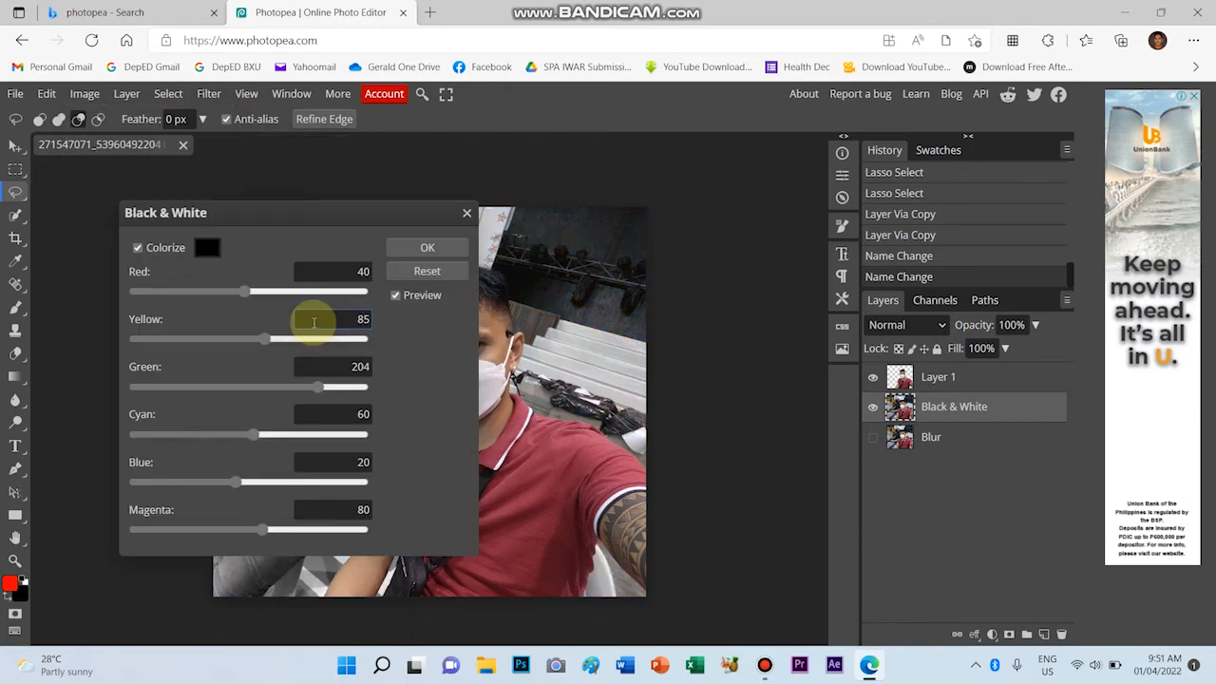
left_click_drag(394, 209, 980, 96)
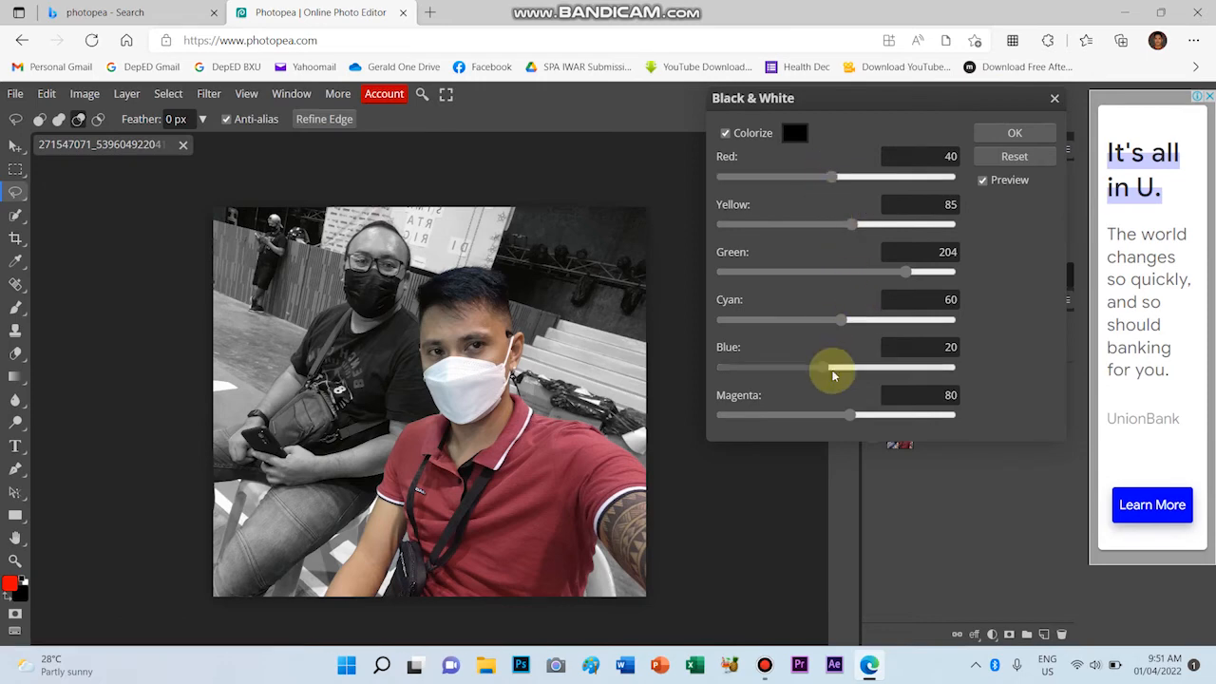
left_click(1010, 134)
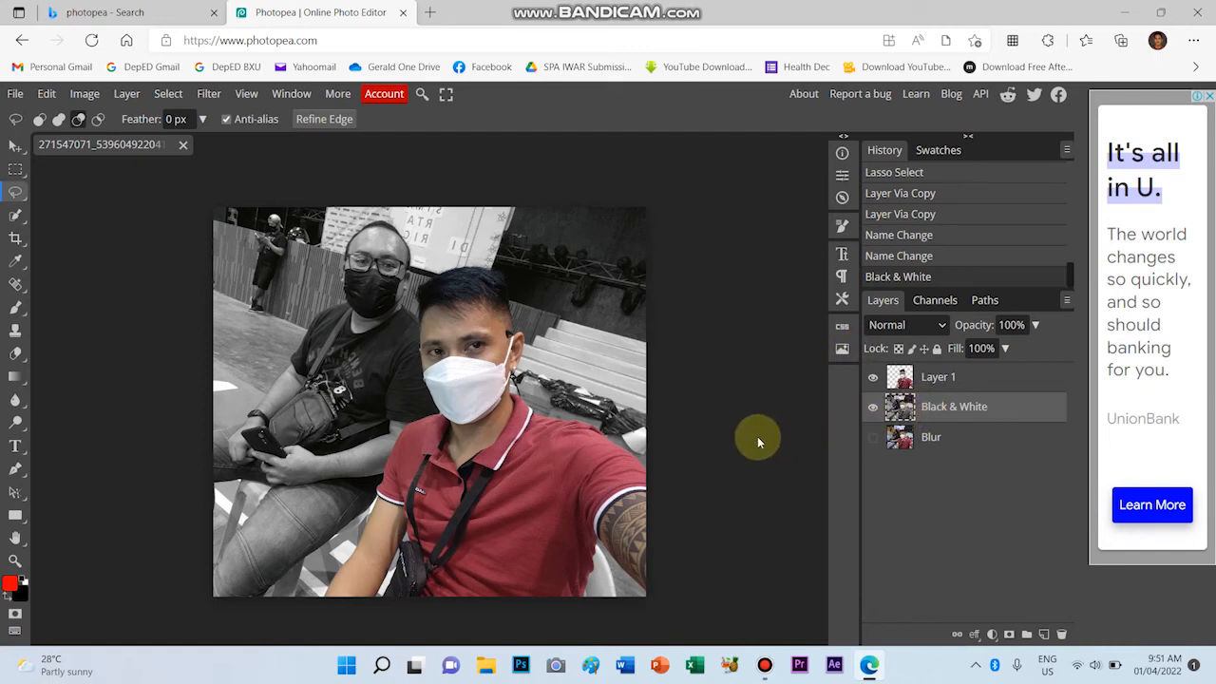
key("ctrl+z")
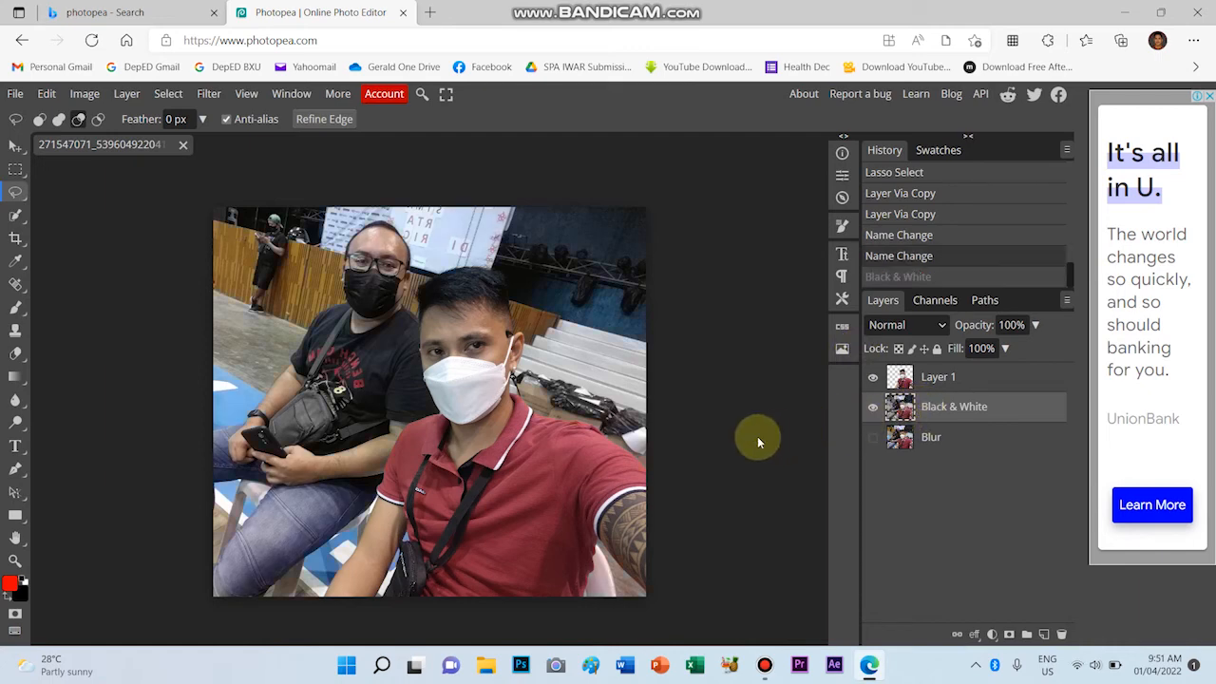
Desaturate the Black & White layer with a Hue/Saturation adjustment, setting the saturation to -100
left_click(960, 408)
left_click(85, 94)
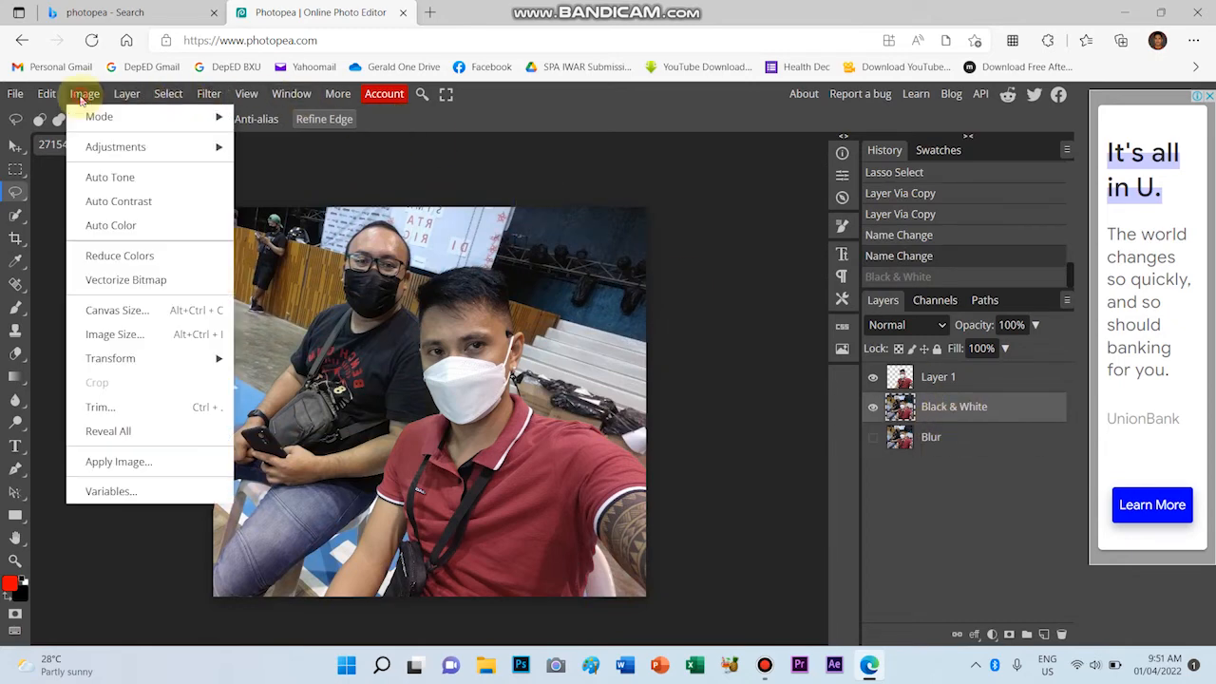
mouse_move(118, 148)
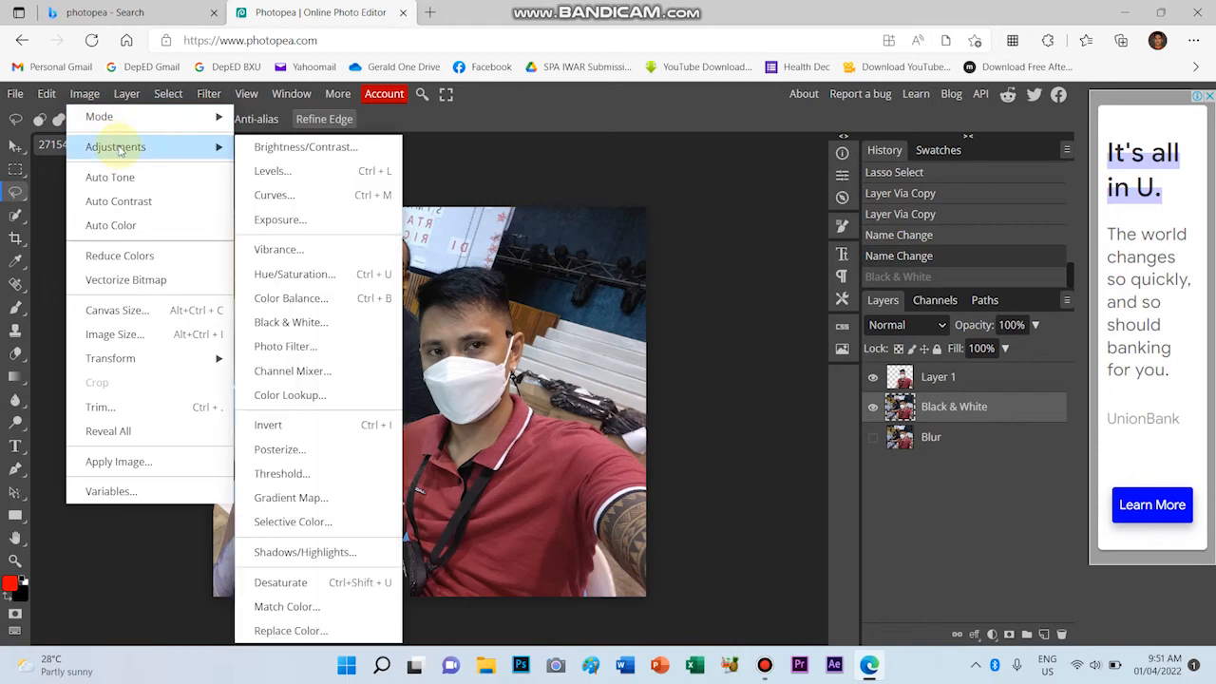
left_click(295, 274)
left_click_drag(337, 202, 862, 197)
left_click_drag(775, 319, 591, 323)
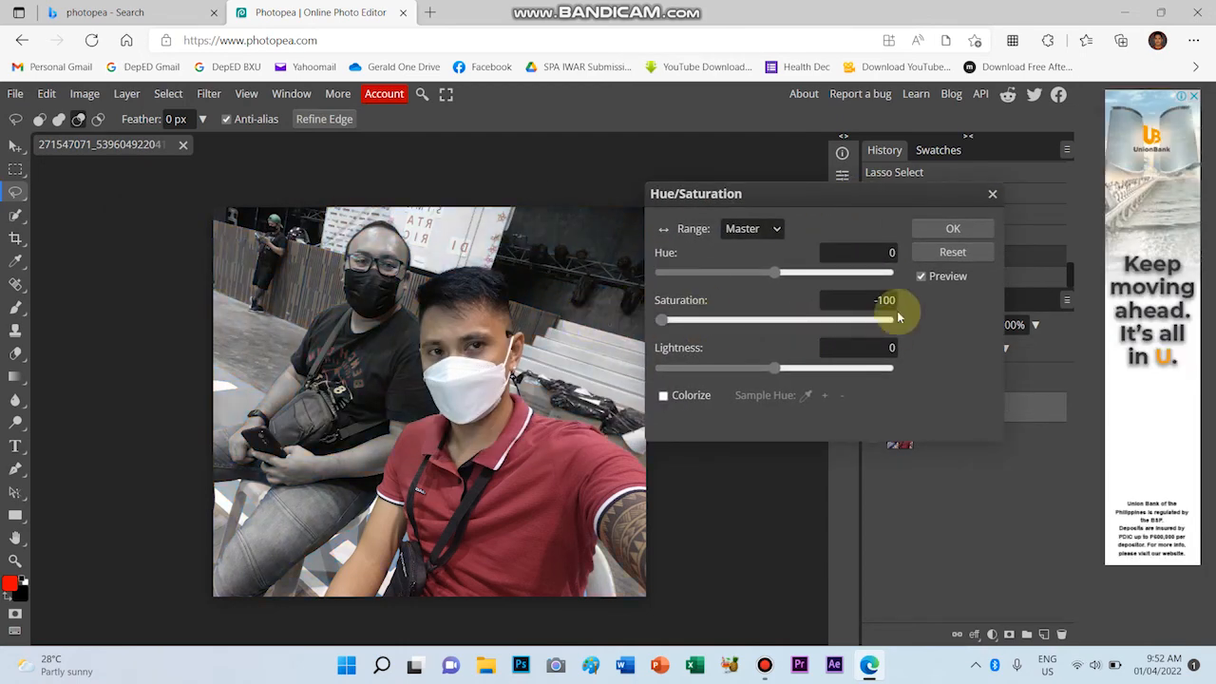
left_click(949, 228)
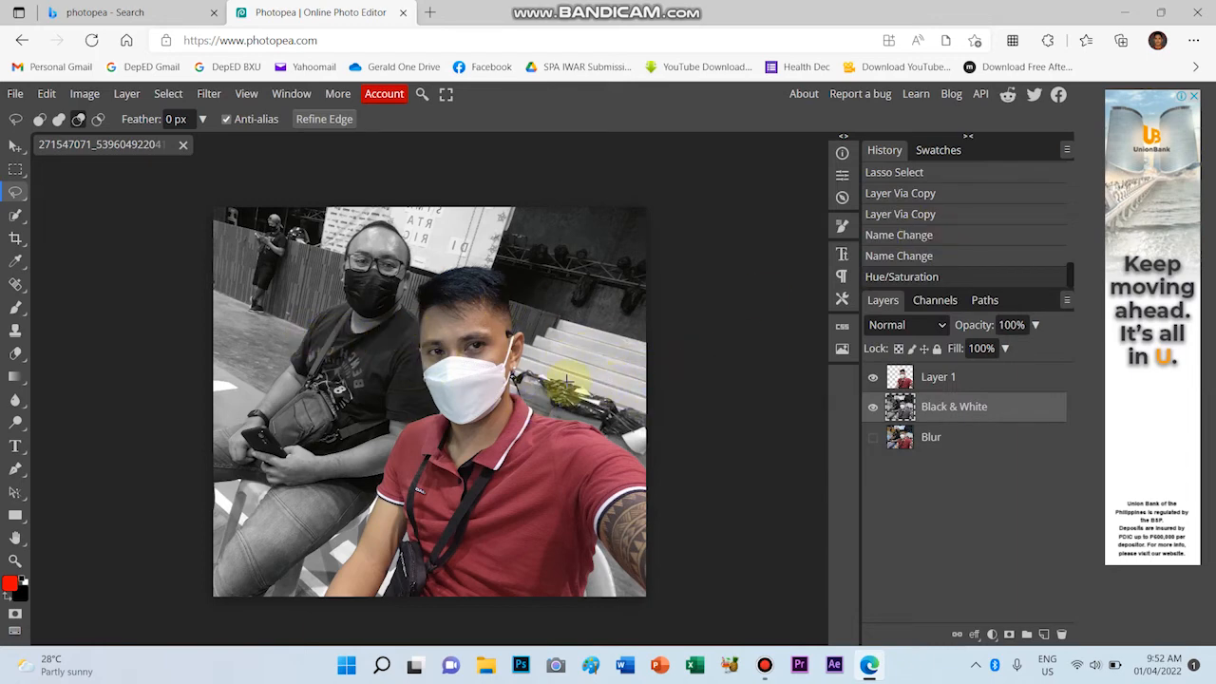
Export the image with the black-and-white background as a JPG
left_click(12, 93)
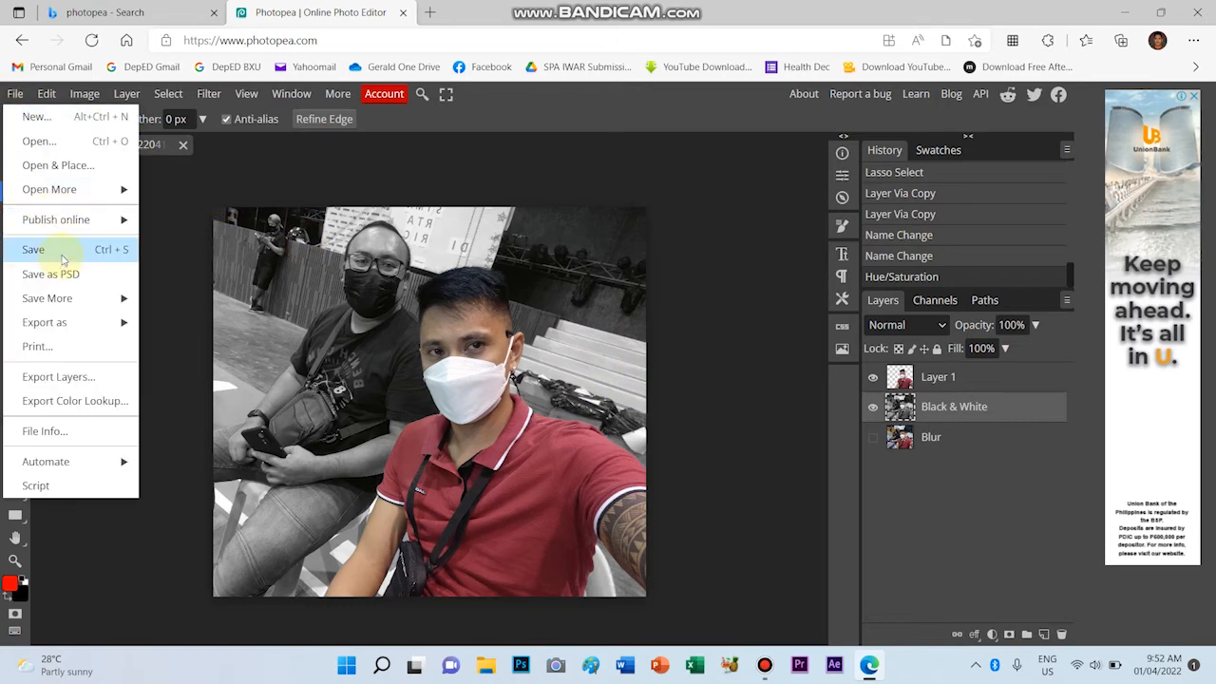
mouse_move(66, 322)
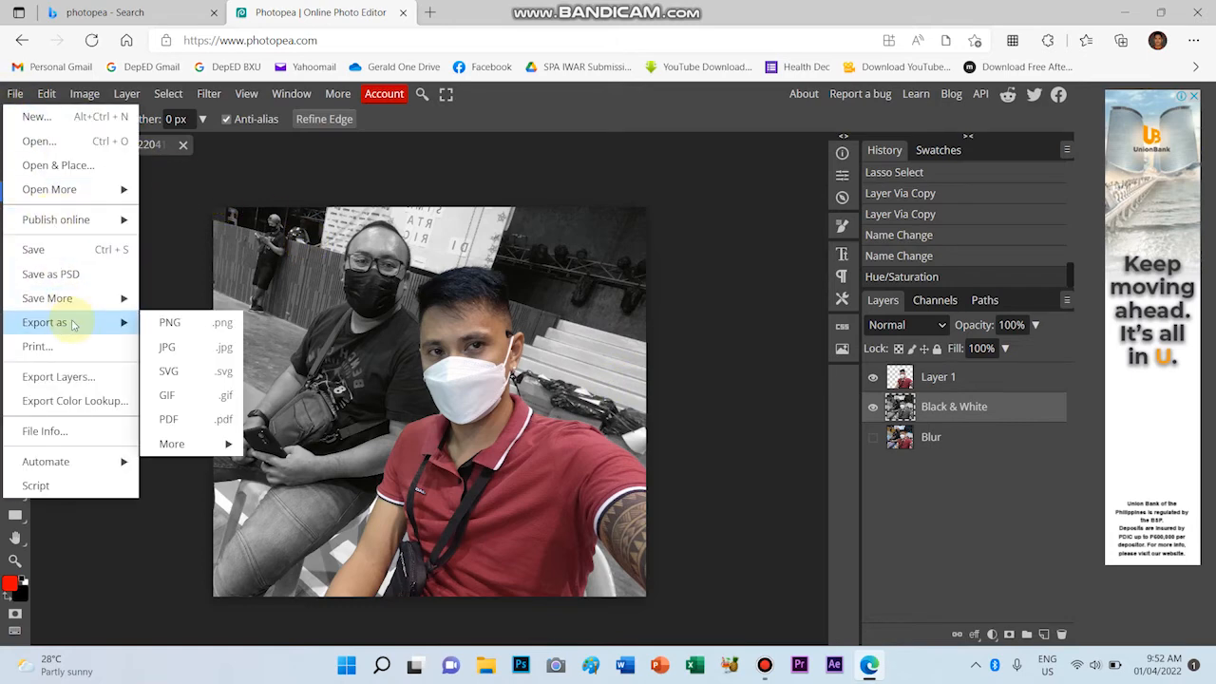
left_click(196, 354)
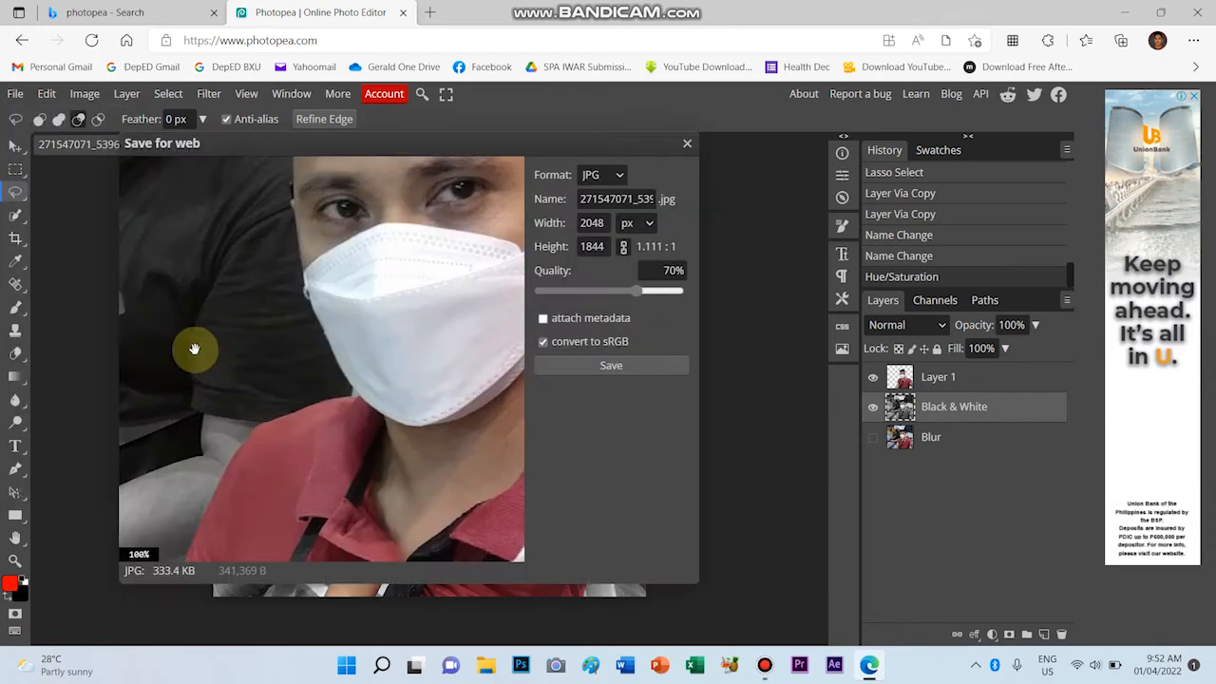
left_click(609, 368)
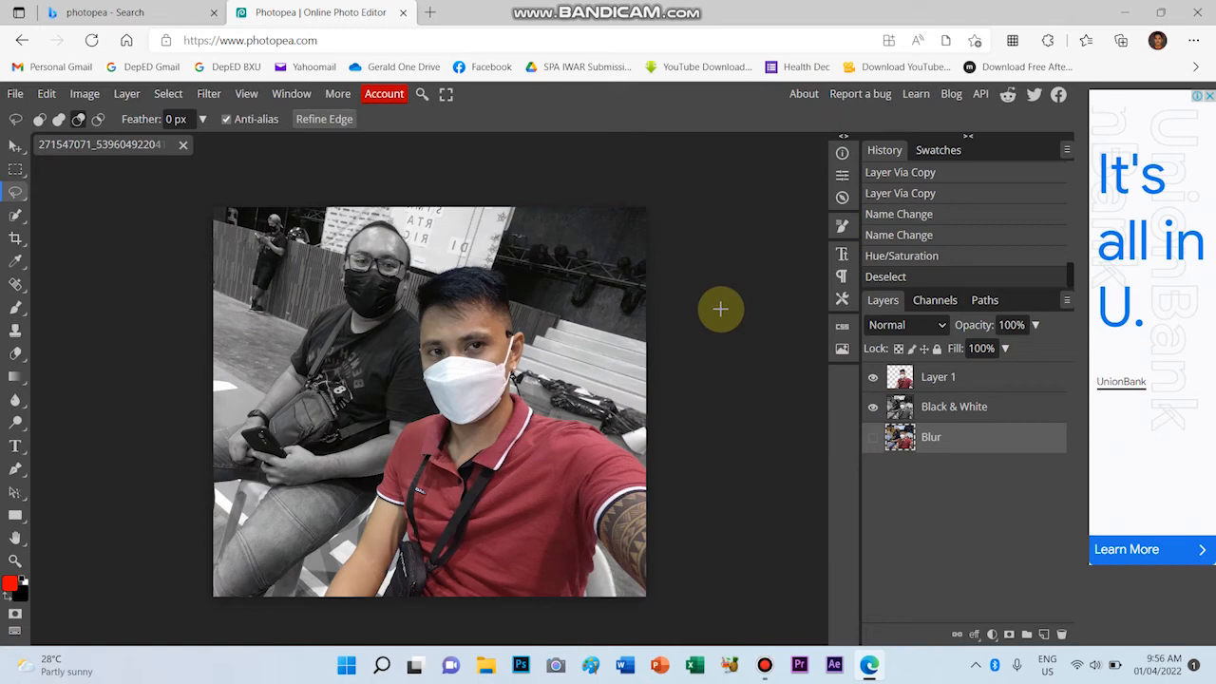
Hide the Black & White layer and make the Blur layer visible beneath the cutout
left_click(873, 408)
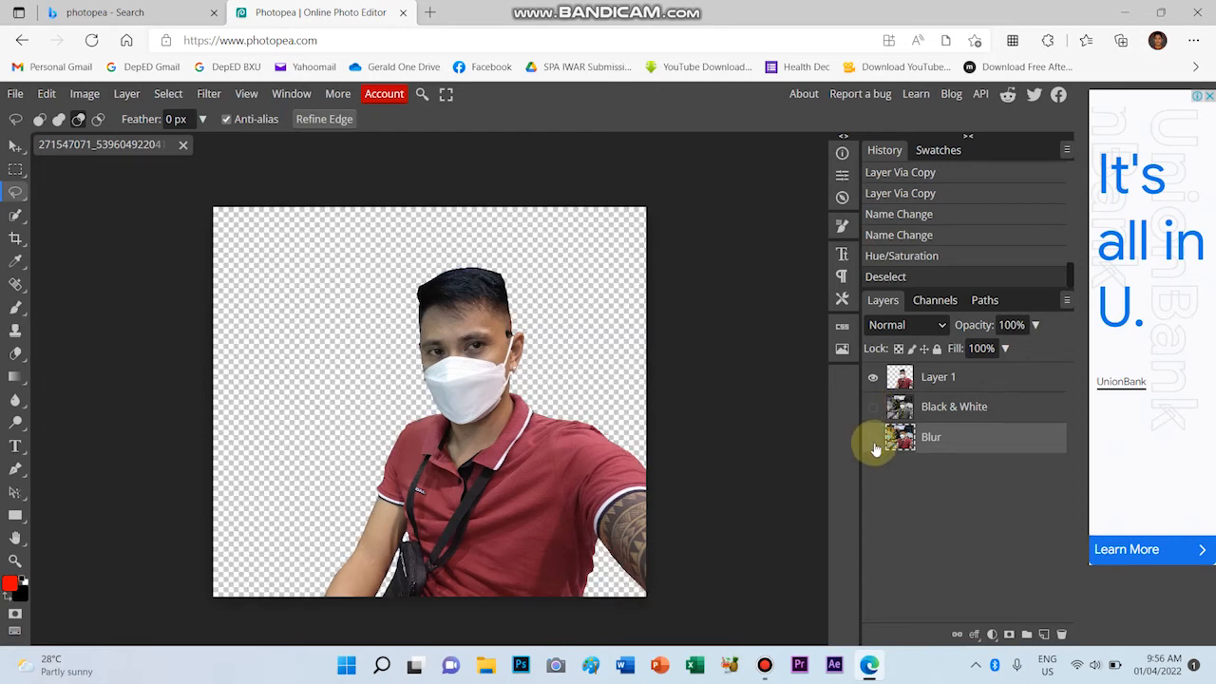
left_click(874, 440)
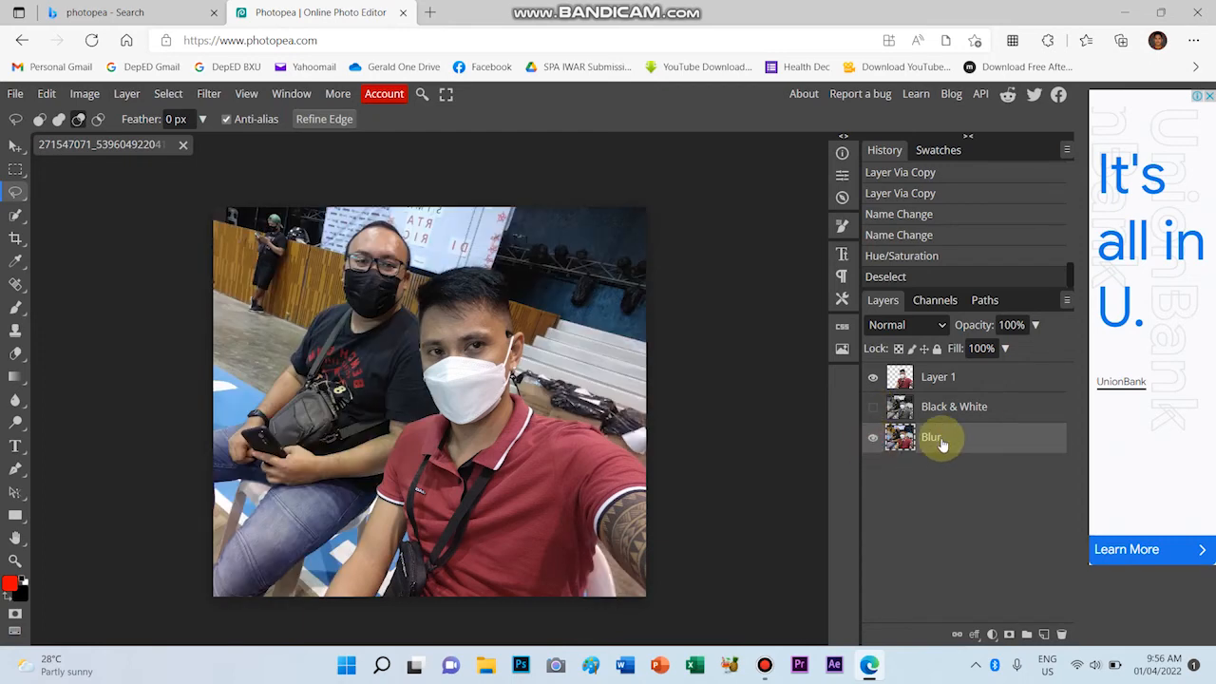
left_click_drag(955, 434, 942, 378)
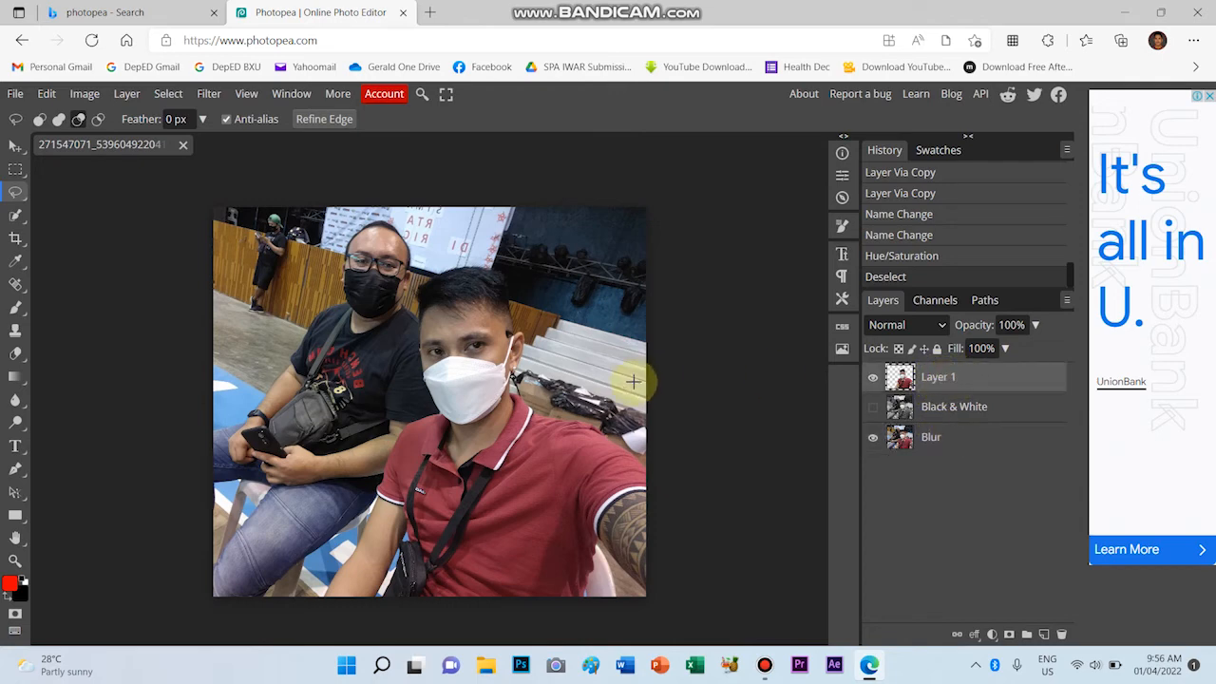
Apply a Lens Blur filter with a focal distance of 3 to the Blur layer
left_click(936, 440)
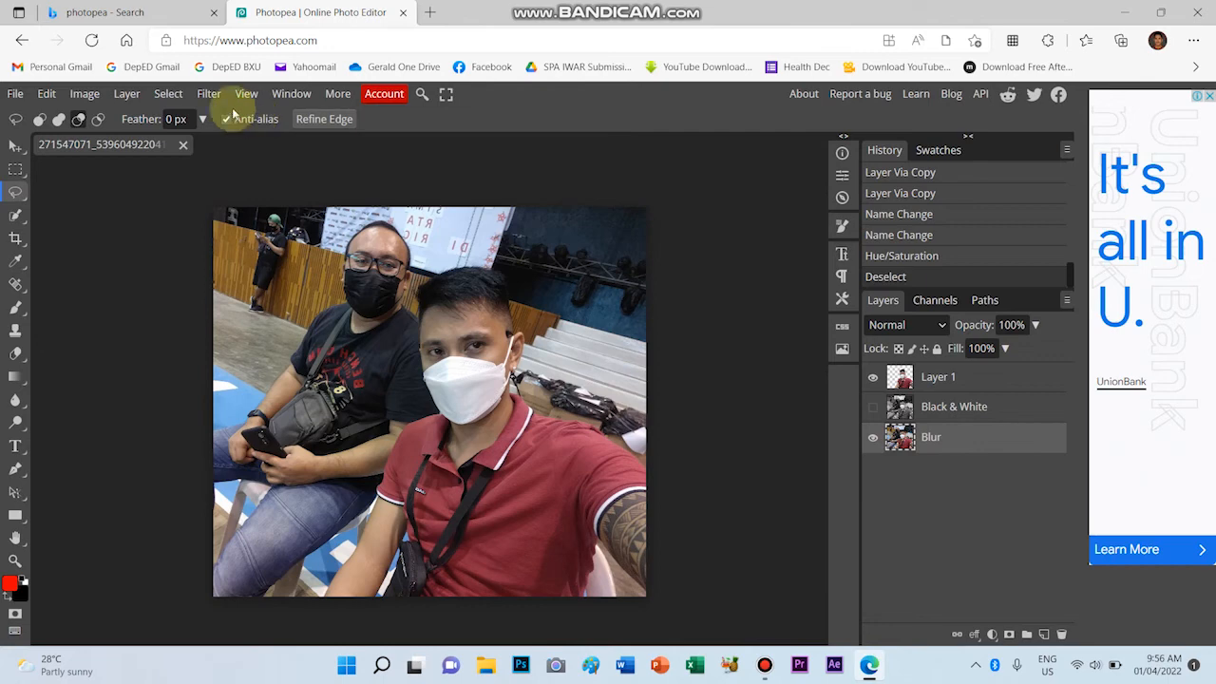
left_click(206, 95)
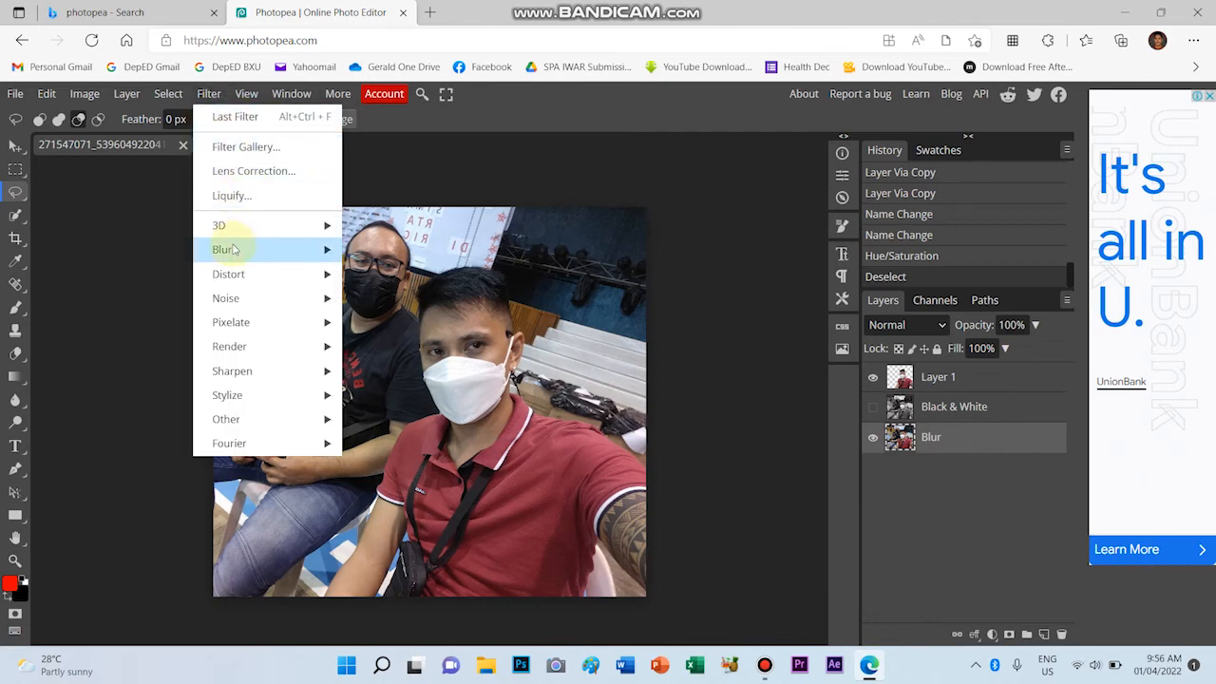
mouse_move(240, 257)
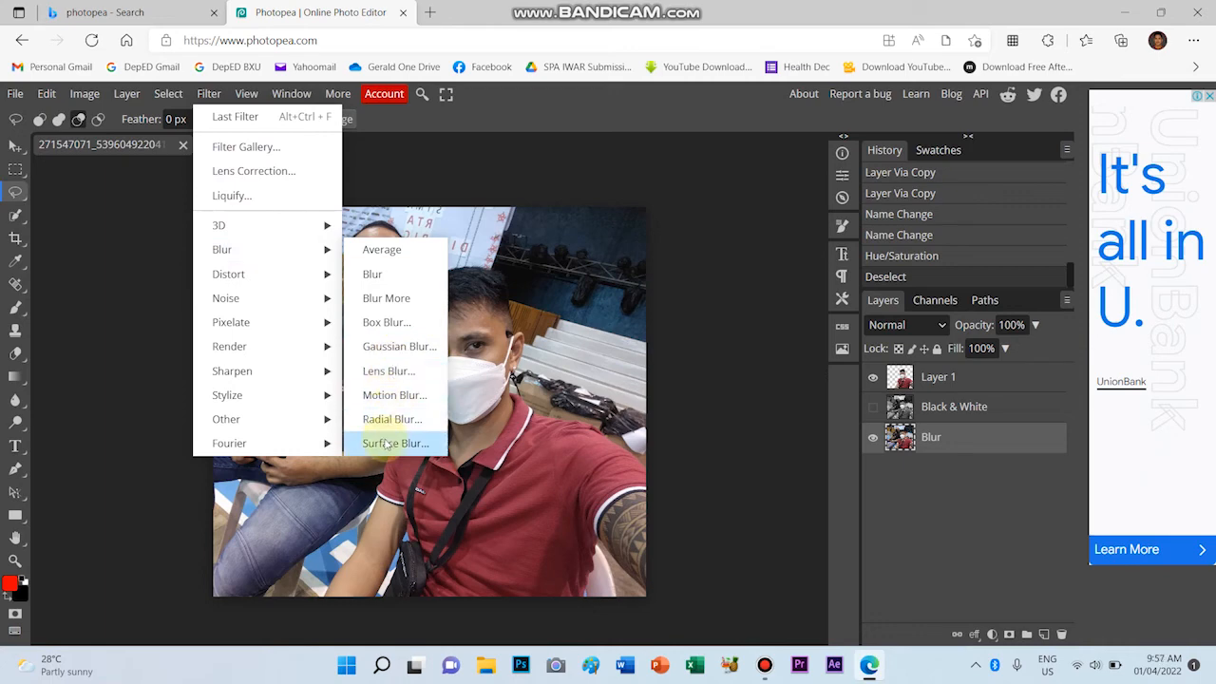
left_click(392, 370)
left_click_drag(326, 223, 946, 137)
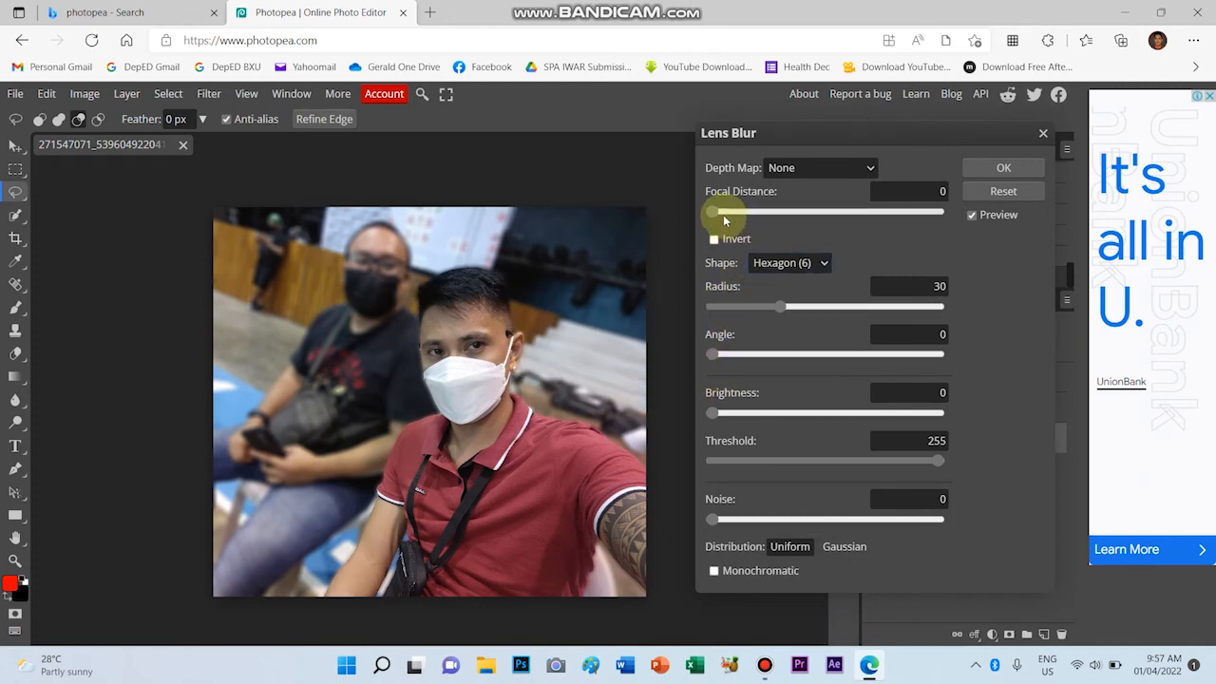
left_click_drag(715, 216, 713, 218)
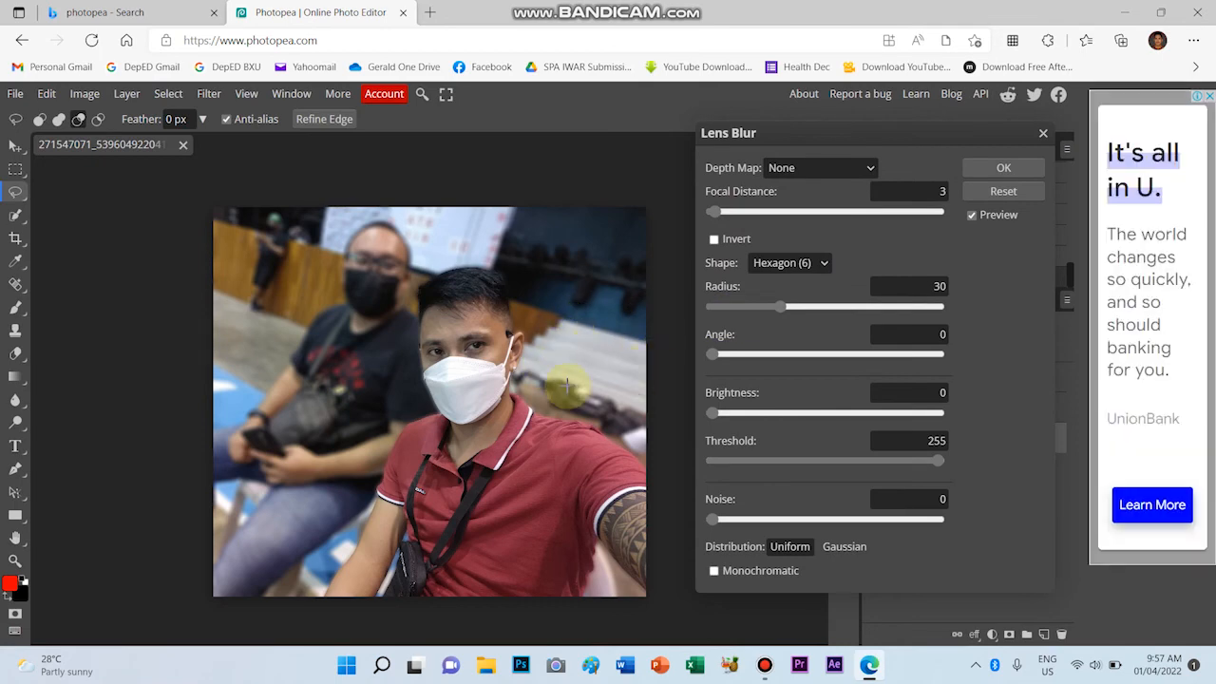
left_click(986, 170)
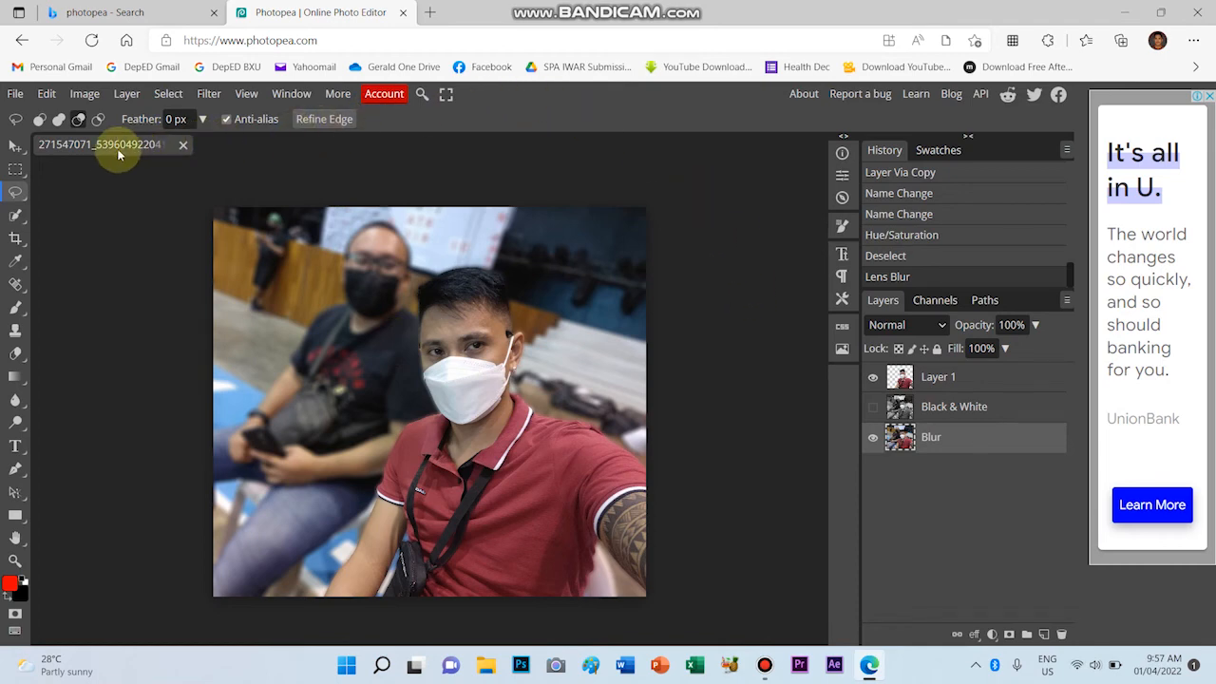
Export the image with the blurred background as a JPG and dismiss the downloads list
left_click(13, 95)
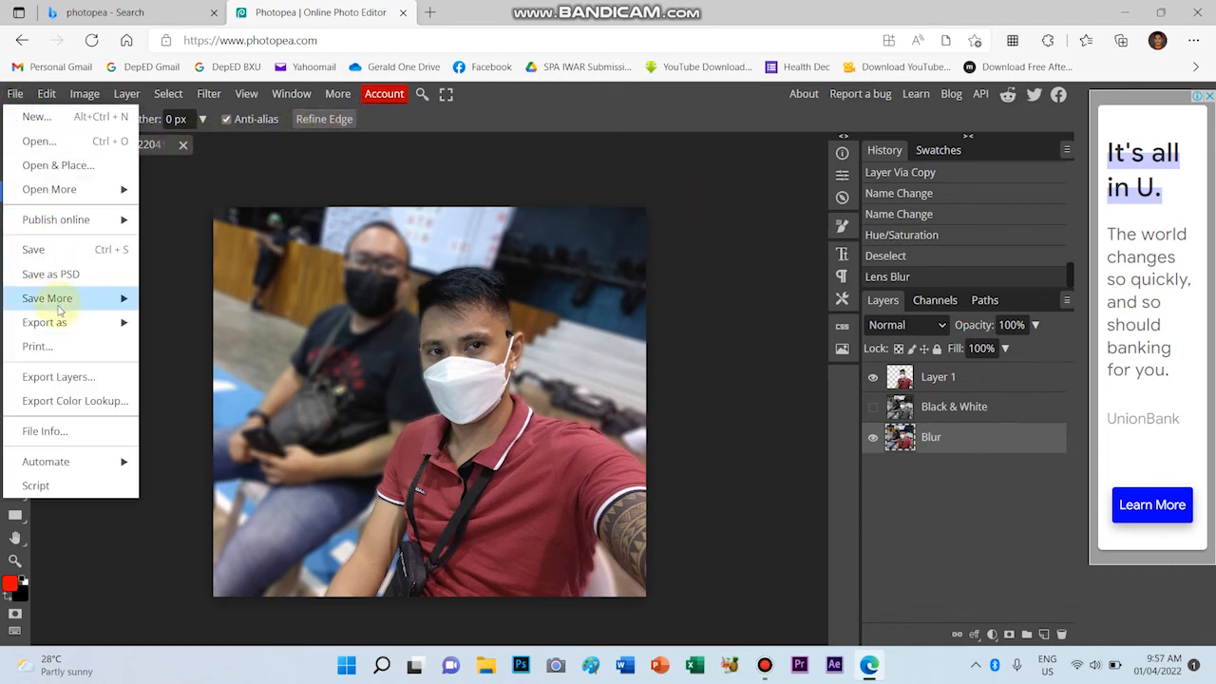
mouse_move(125, 332)
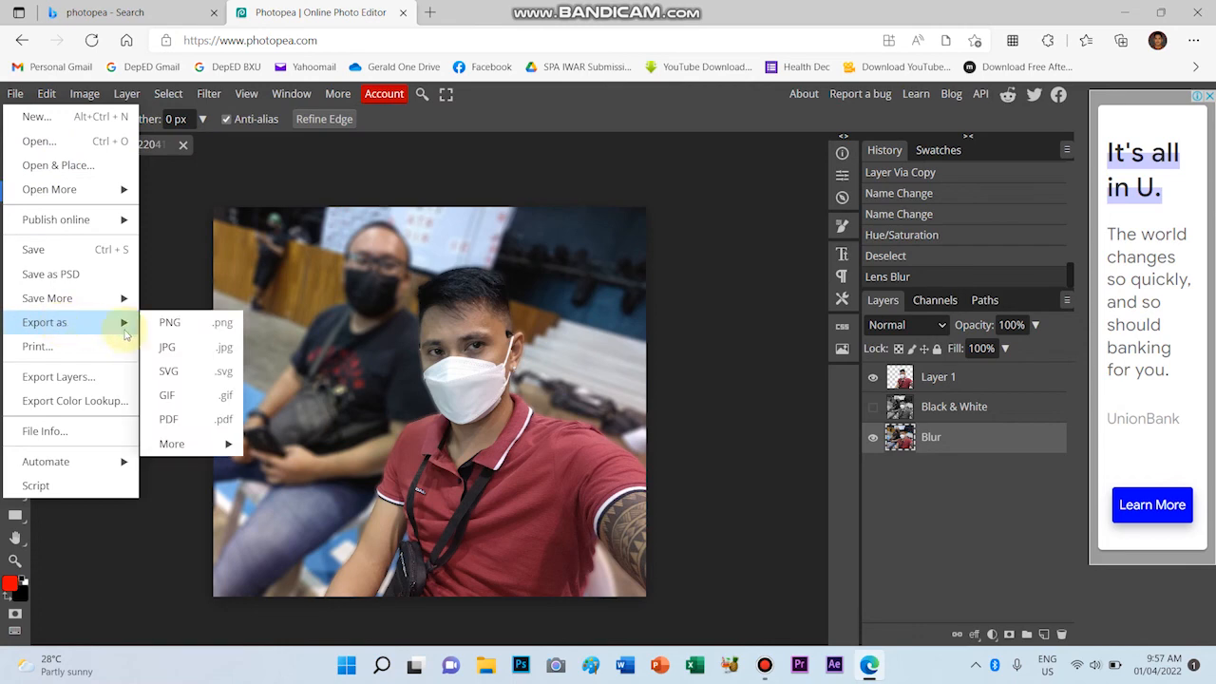
left_click(189, 349)
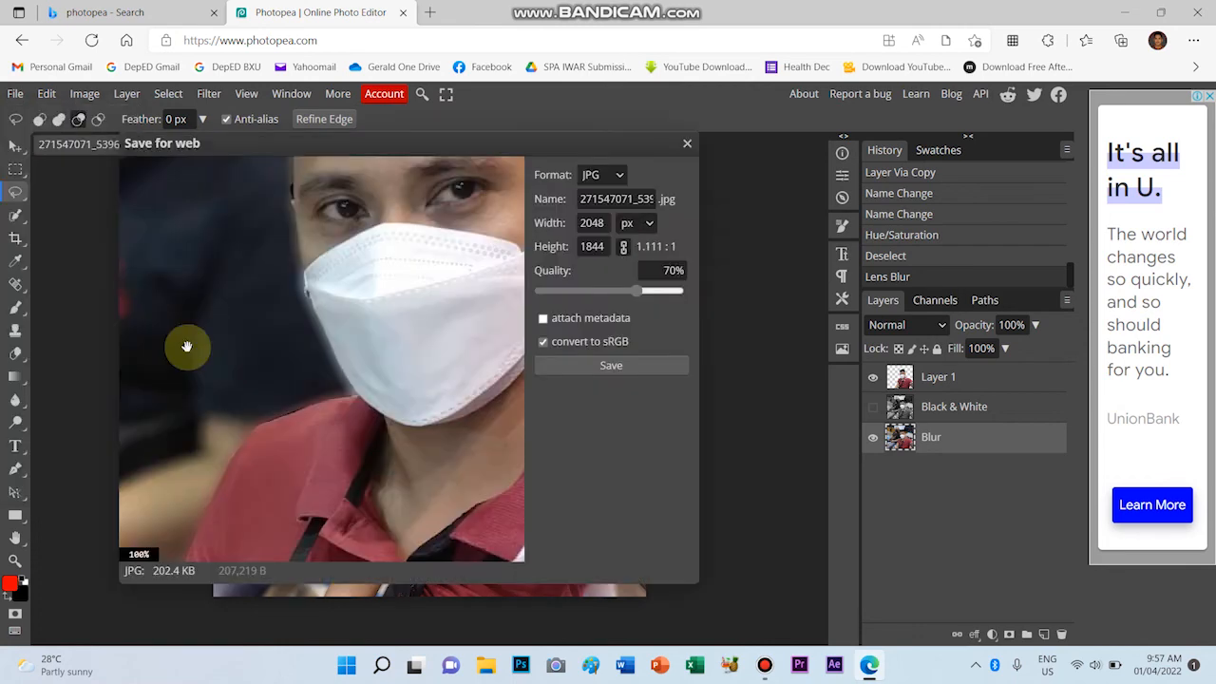
left_click(610, 366)
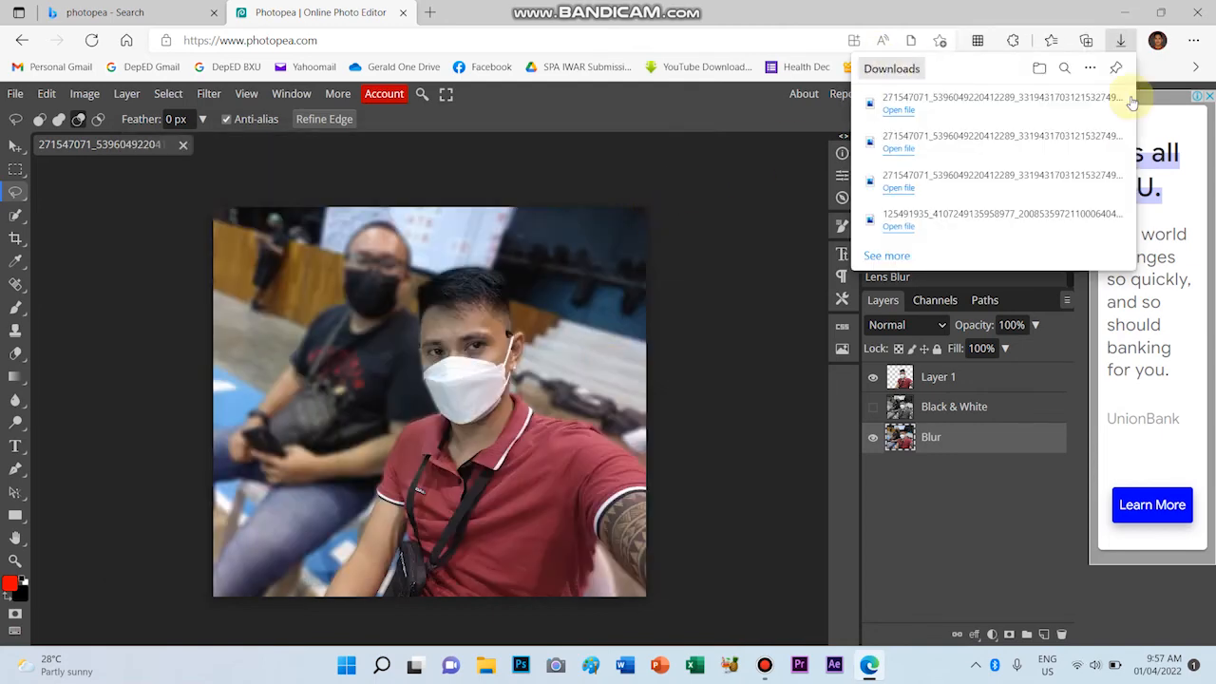
left_click(1172, 74)
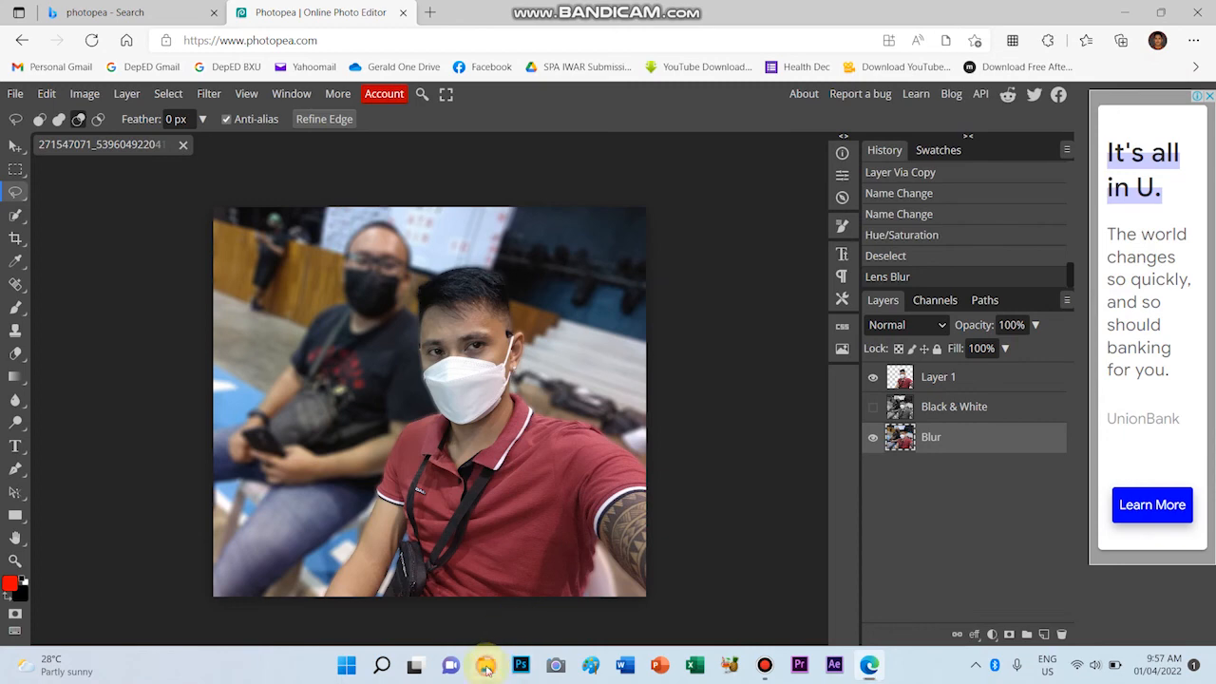
Switch to File Explorer and open the Downloads folder holding the exported images
left_click(486, 667)
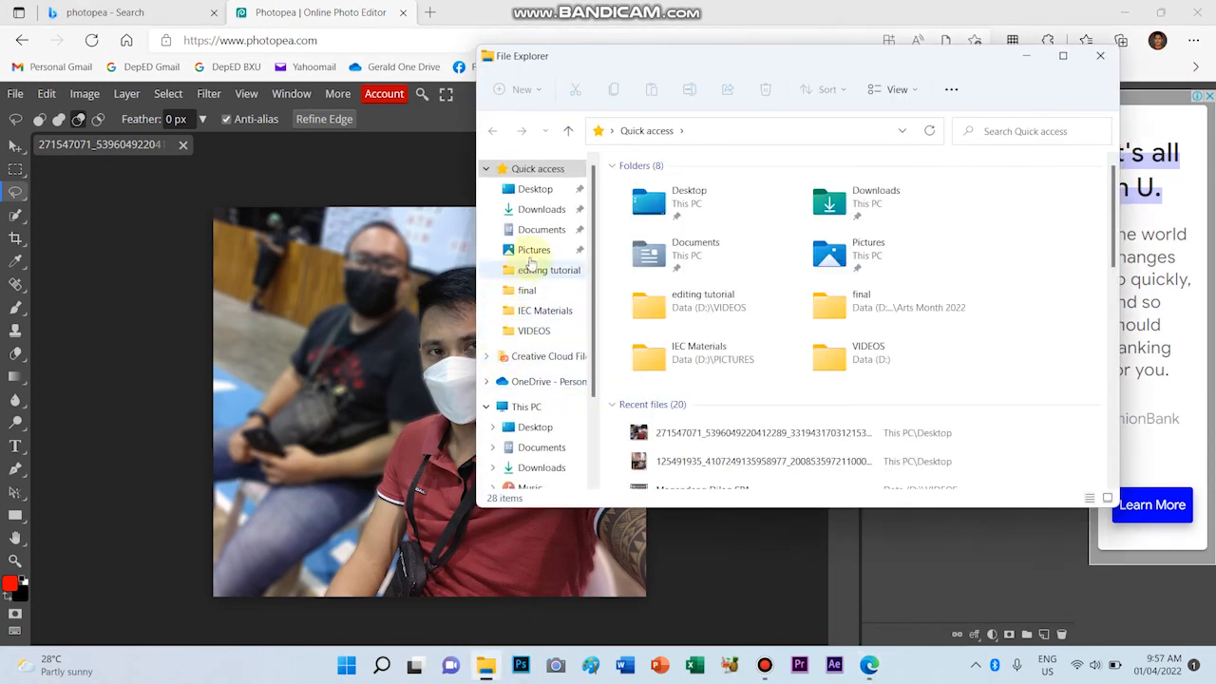
left_click(538, 466)
left_click(908, 262)
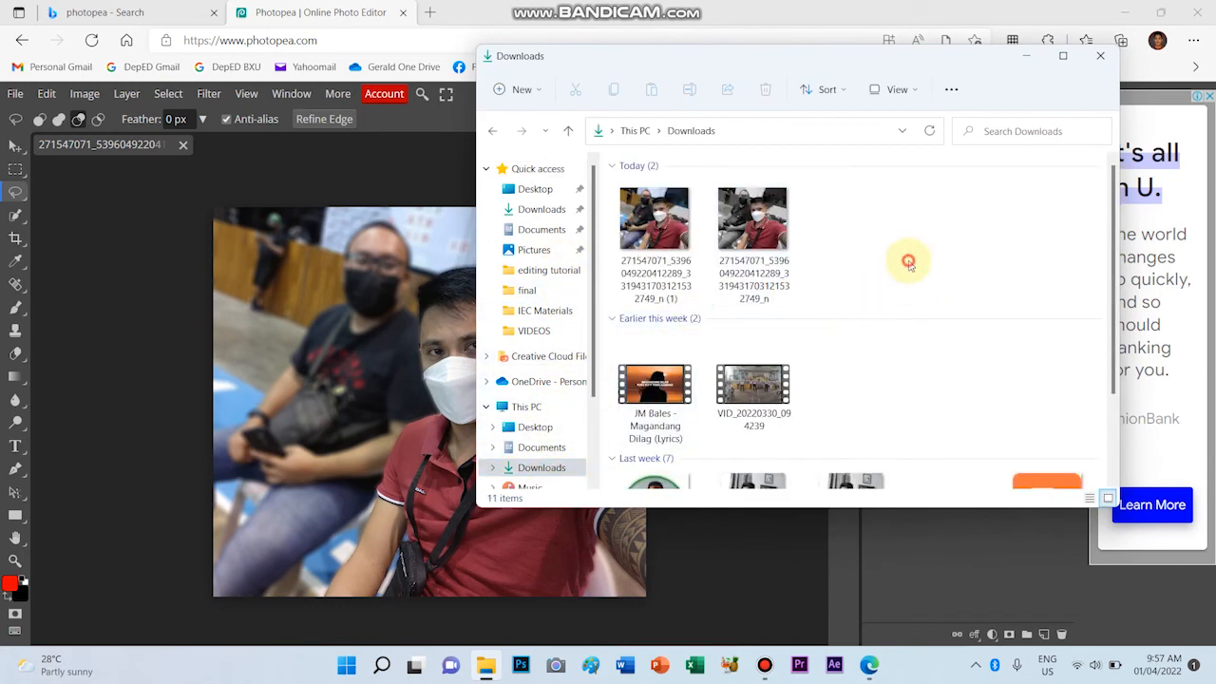
Open the exported blurred-background image in Photos and compare it with the black-and-white version
left_click(650, 226)
double_click(649, 226)
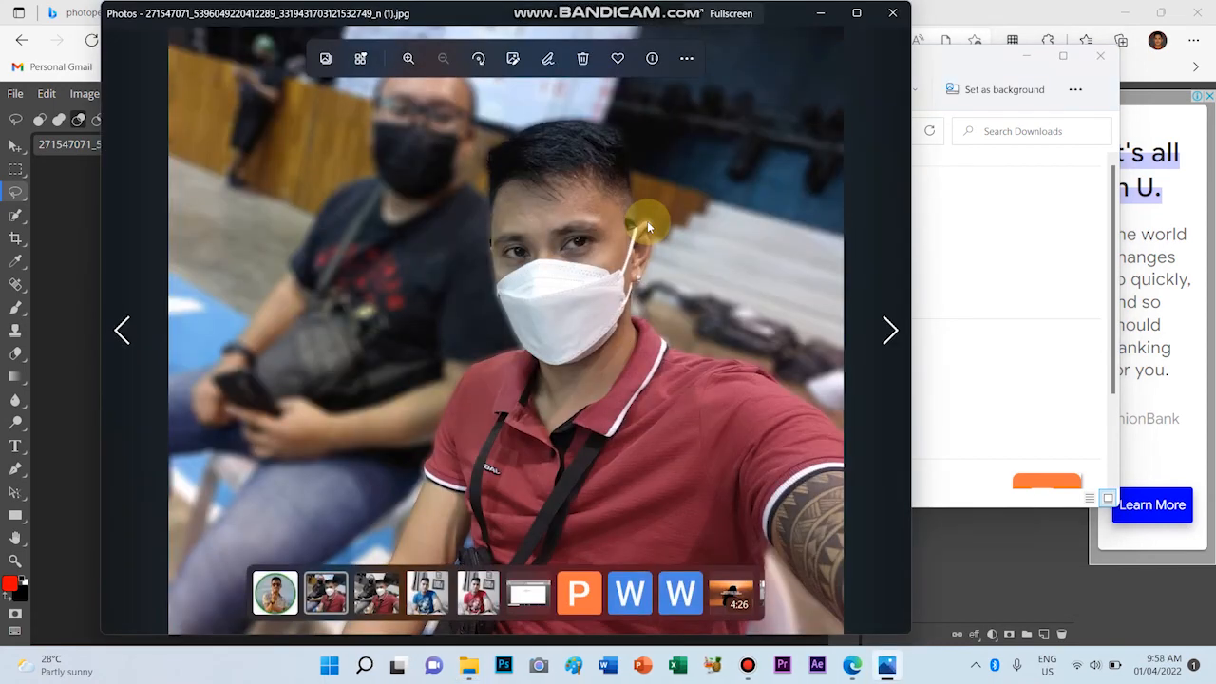
left_click(896, 338)
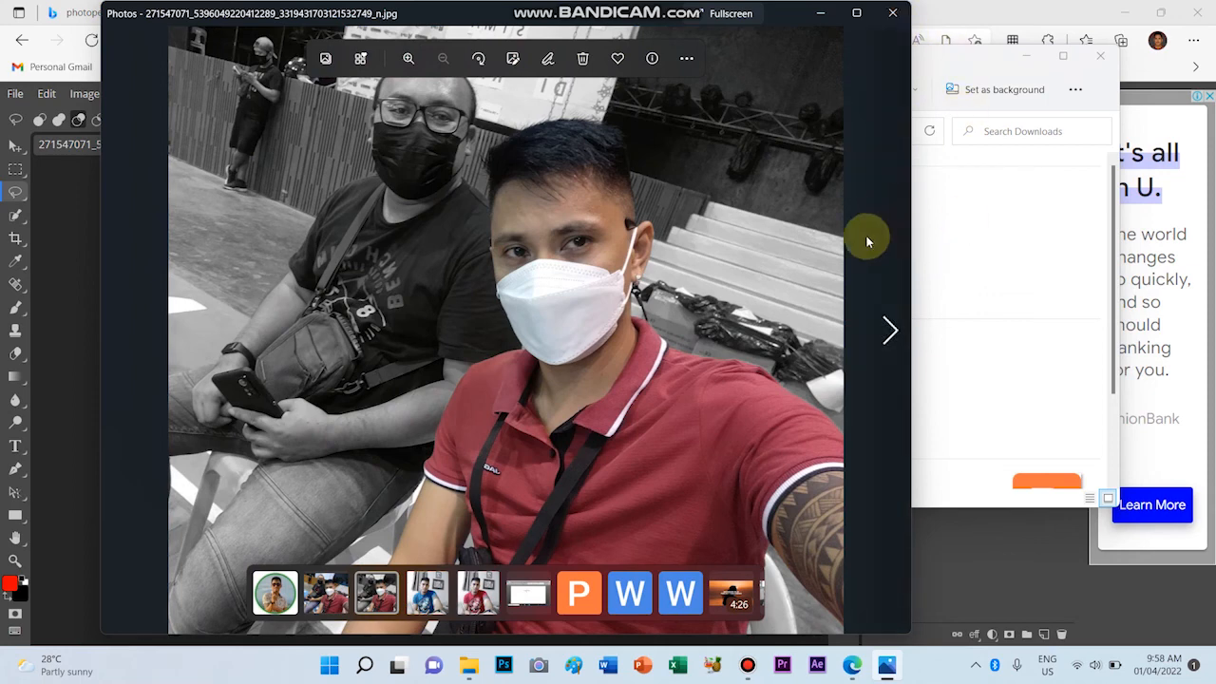
key("Left")
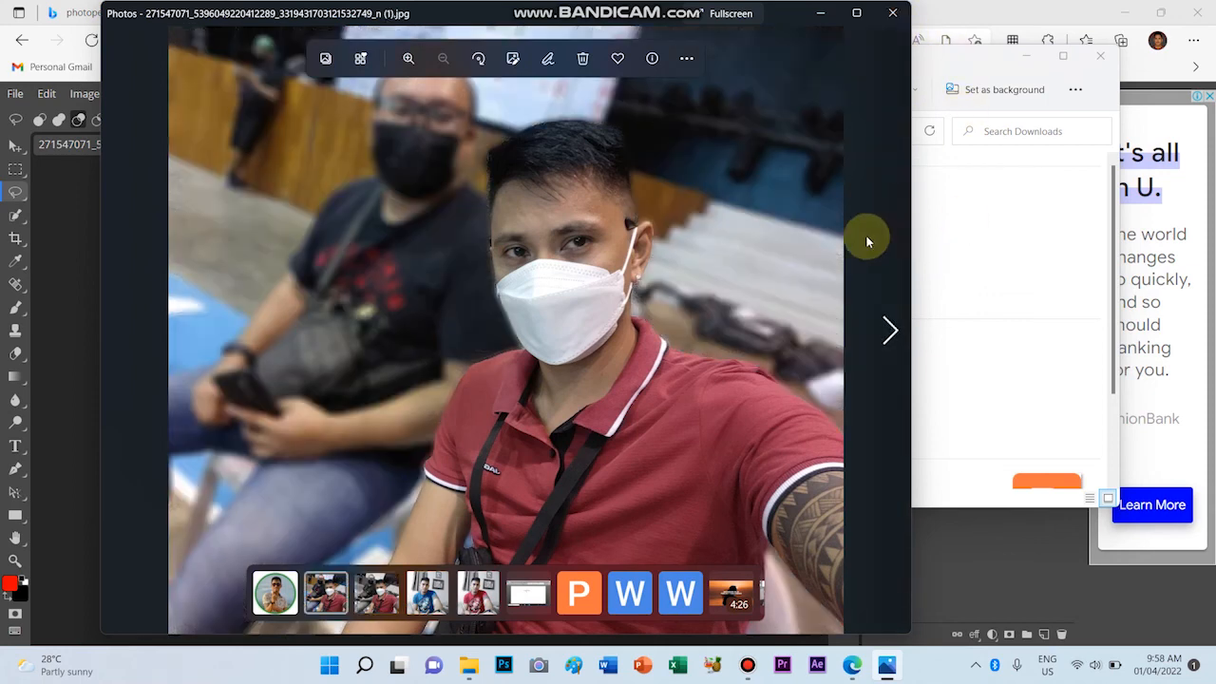
key("Right")
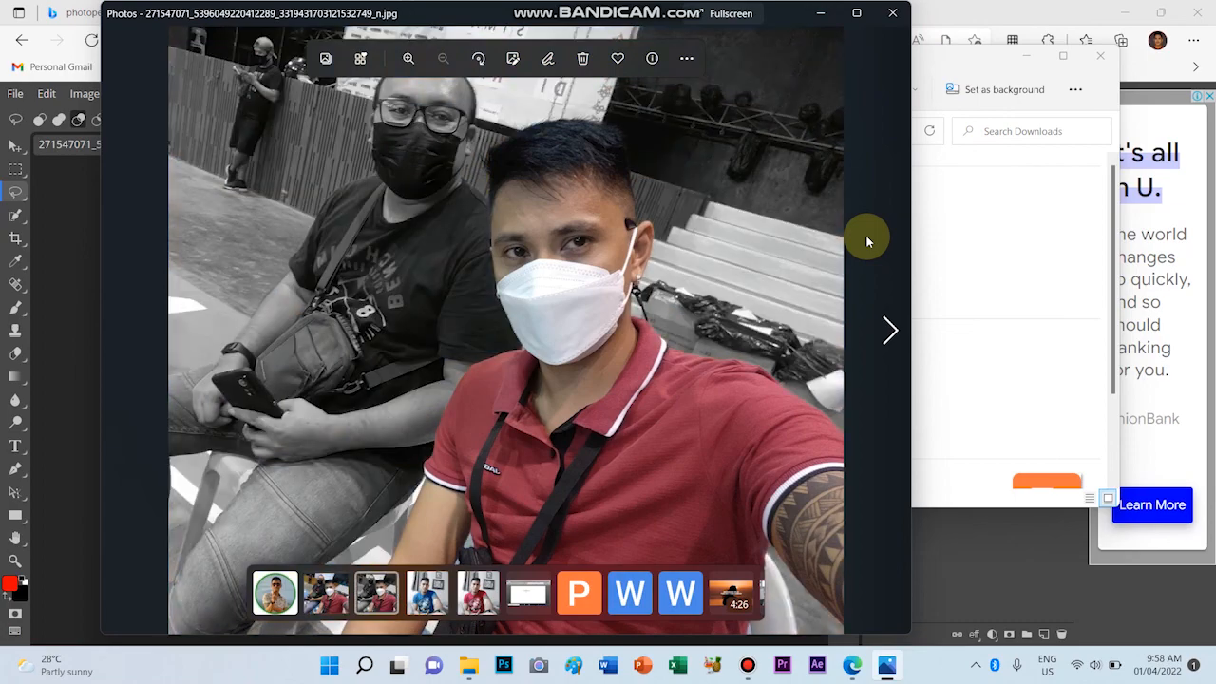